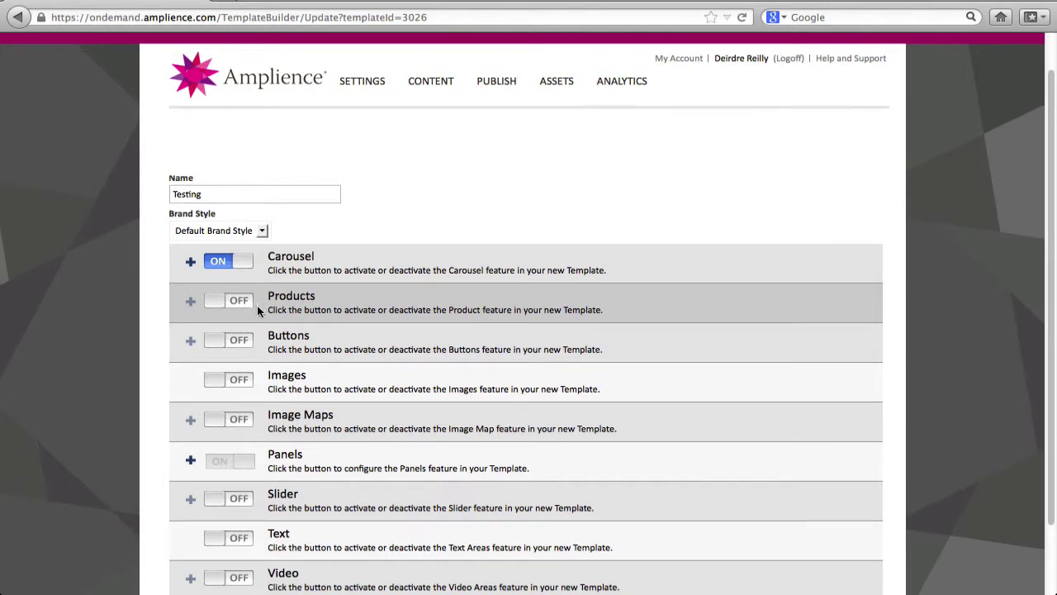
- Switch the Products feature on and expand its configuration options
left_click(234, 306)
left_click(190, 302)
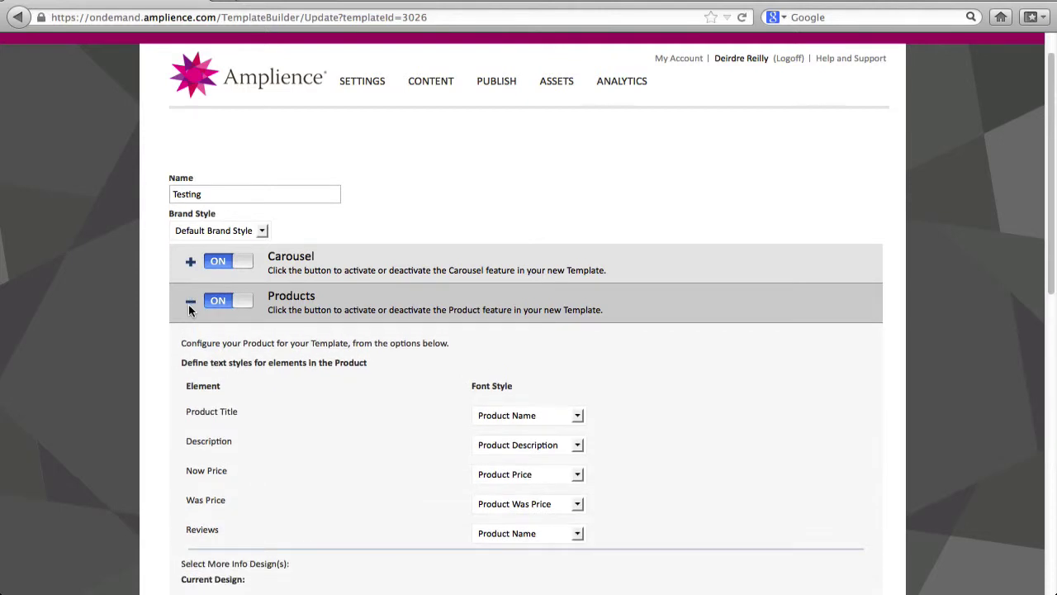
scroll(183, 356, "down", 3)
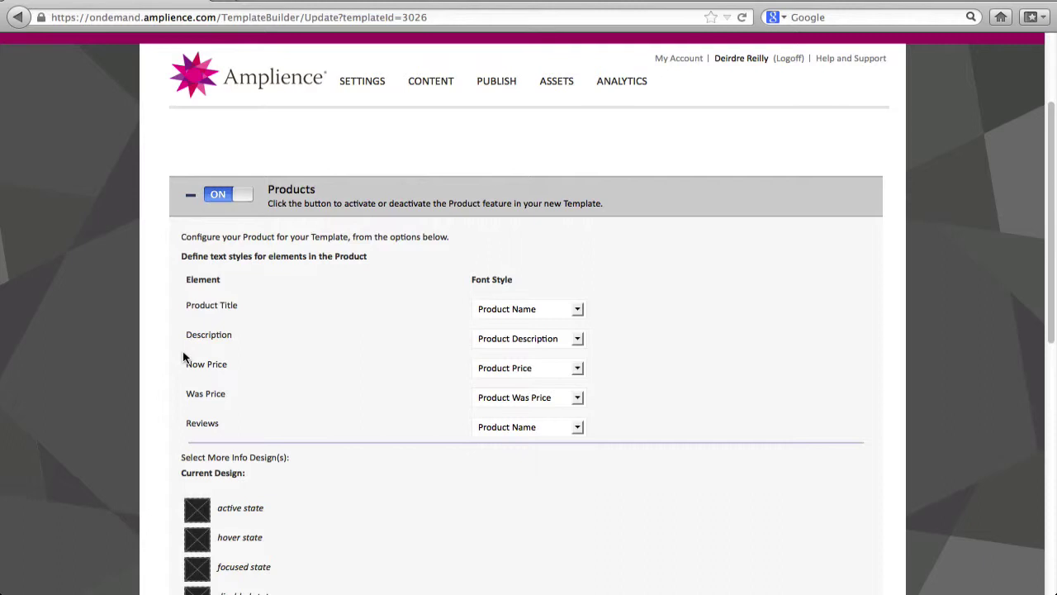
- Keep Product Name as the title style and set the Reviews font style to body
left_click(578, 309)
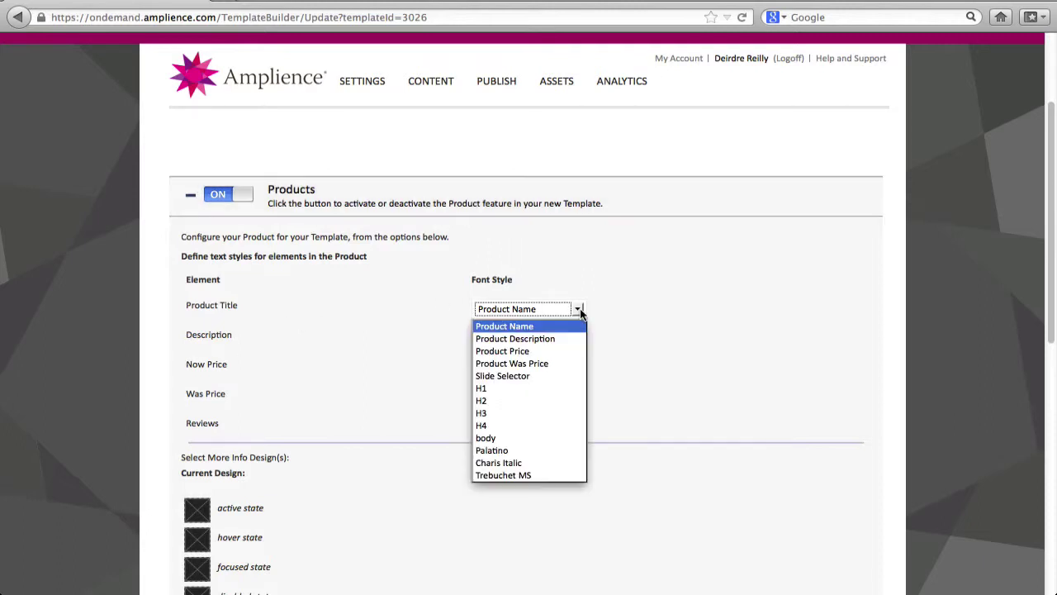
left_click(580, 310)
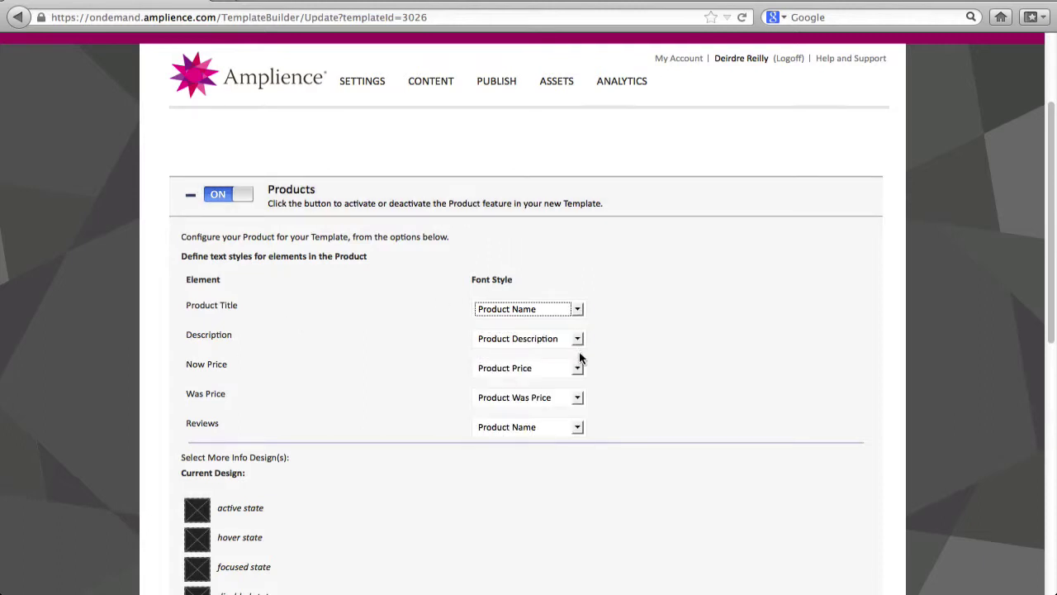
left_click(578, 427)
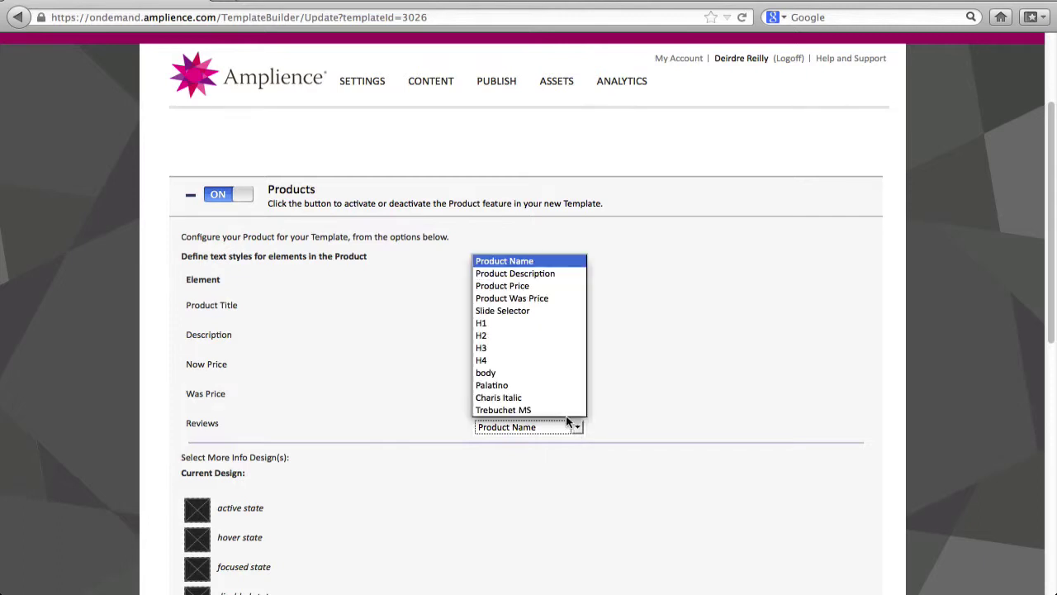
left_click(526, 373)
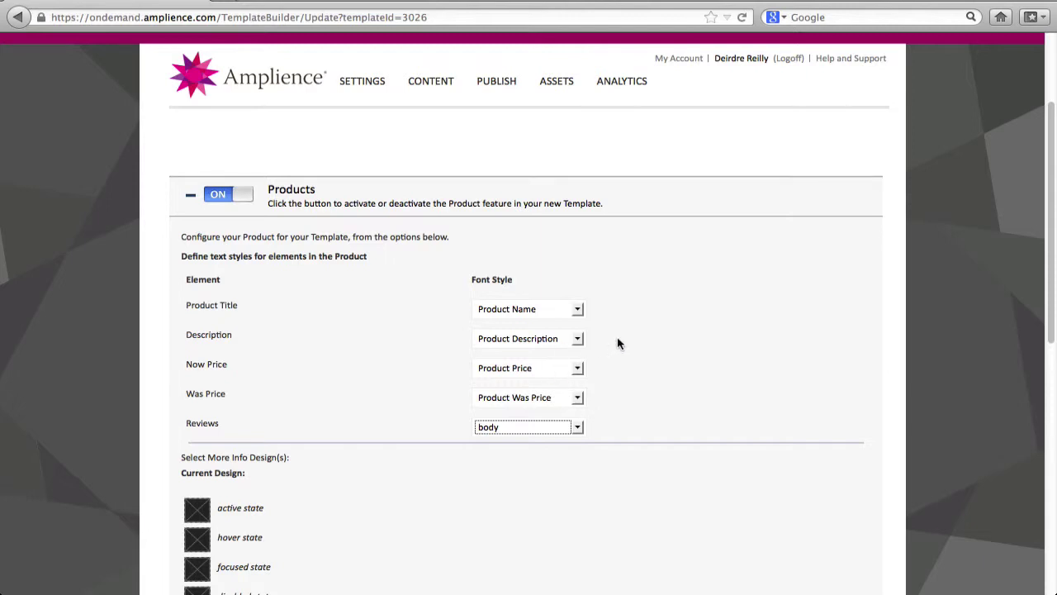
scroll(618, 342, "down", 3)
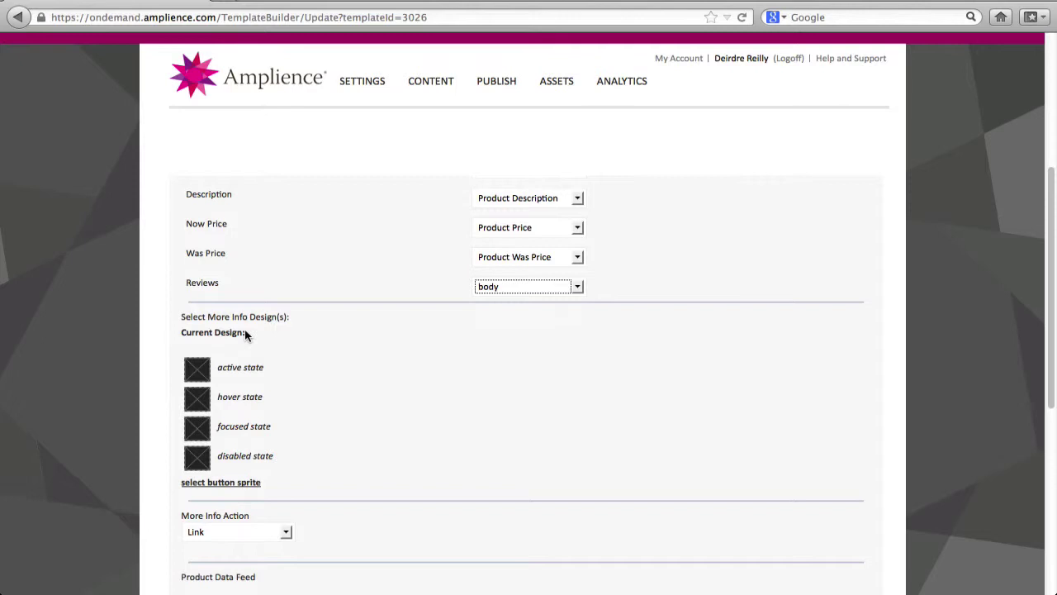
- Pick morebtn.png from the image list as the More Info button sprite
left_click(226, 483)
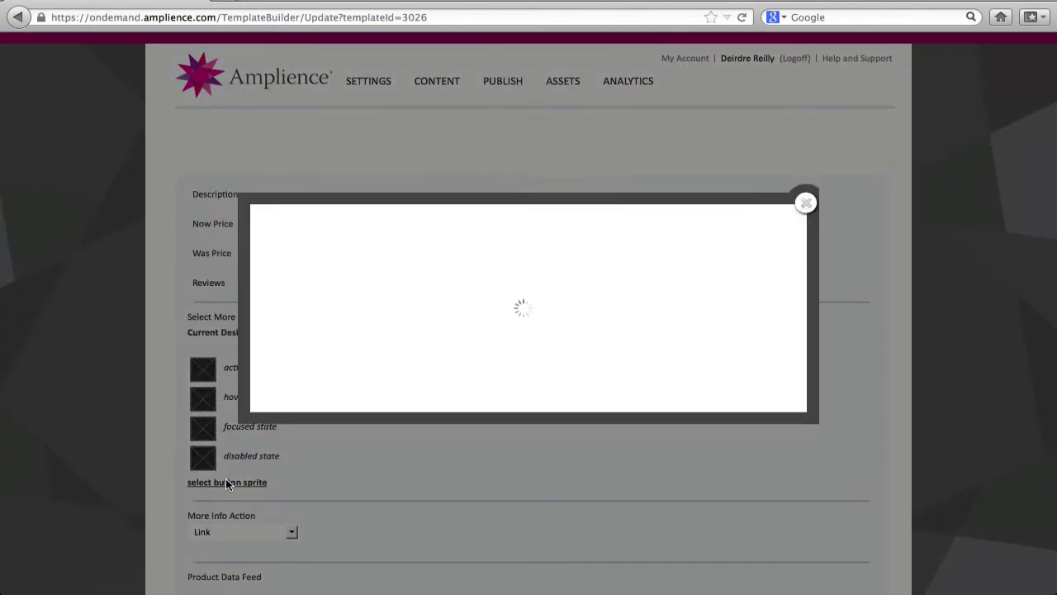
scroll(349, 333, "down", 6)
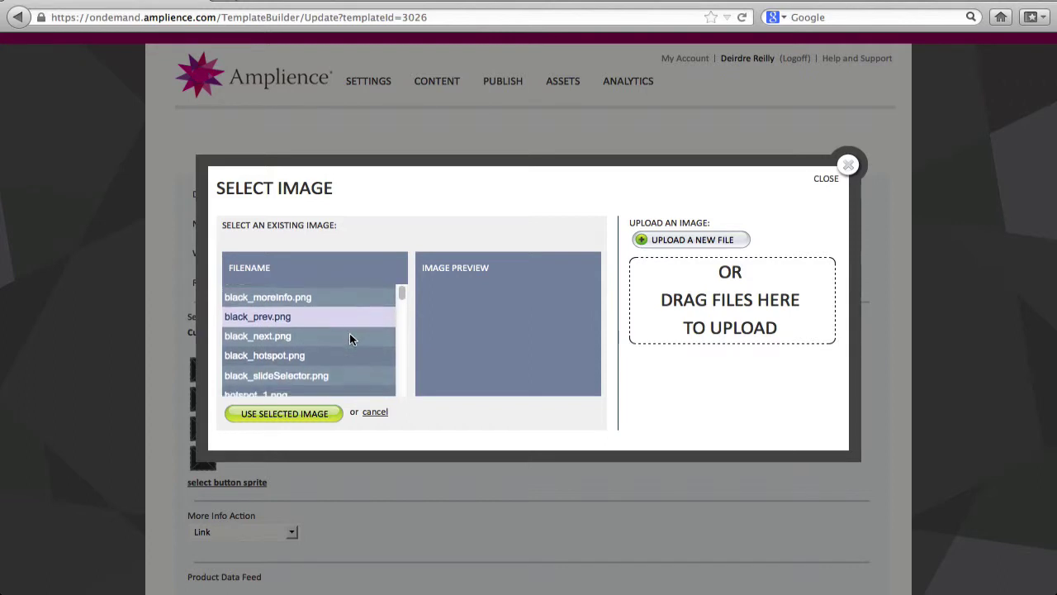
scroll(349, 338, "down", 5)
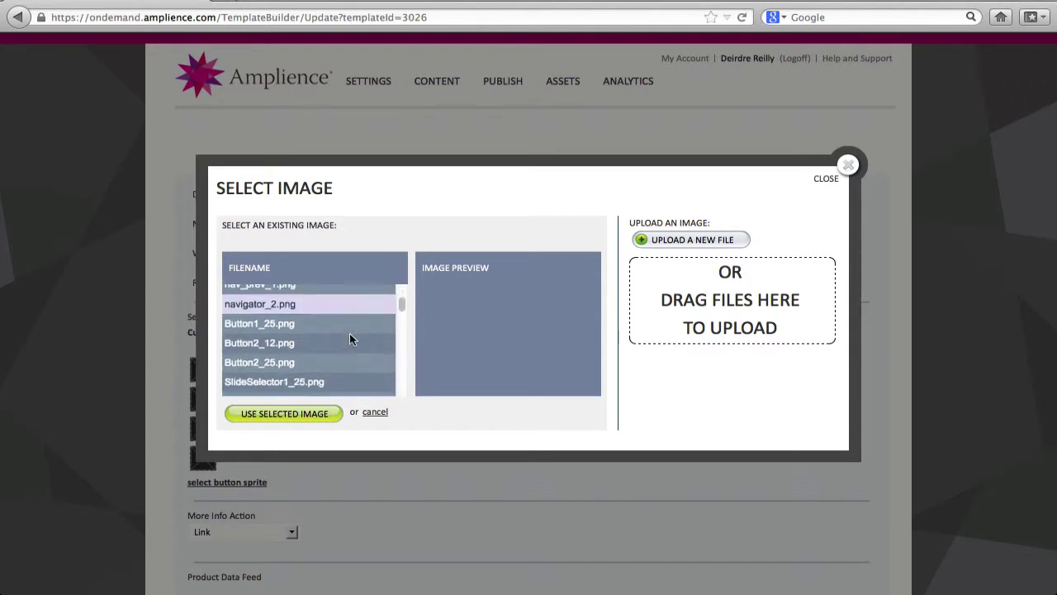
scroll(349, 339, "down", 5)
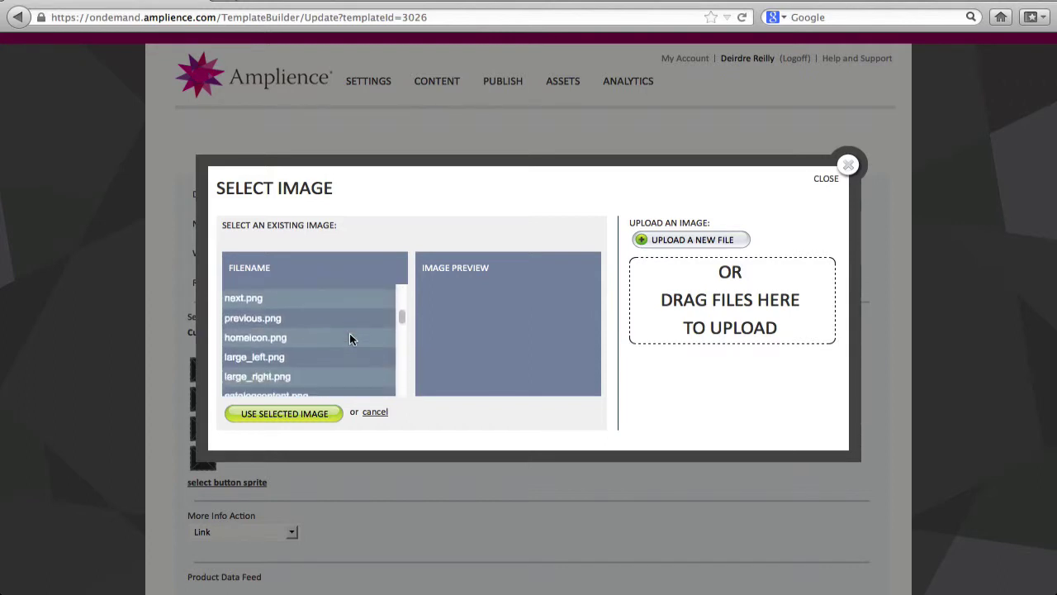
scroll(349, 339, "down", 5)
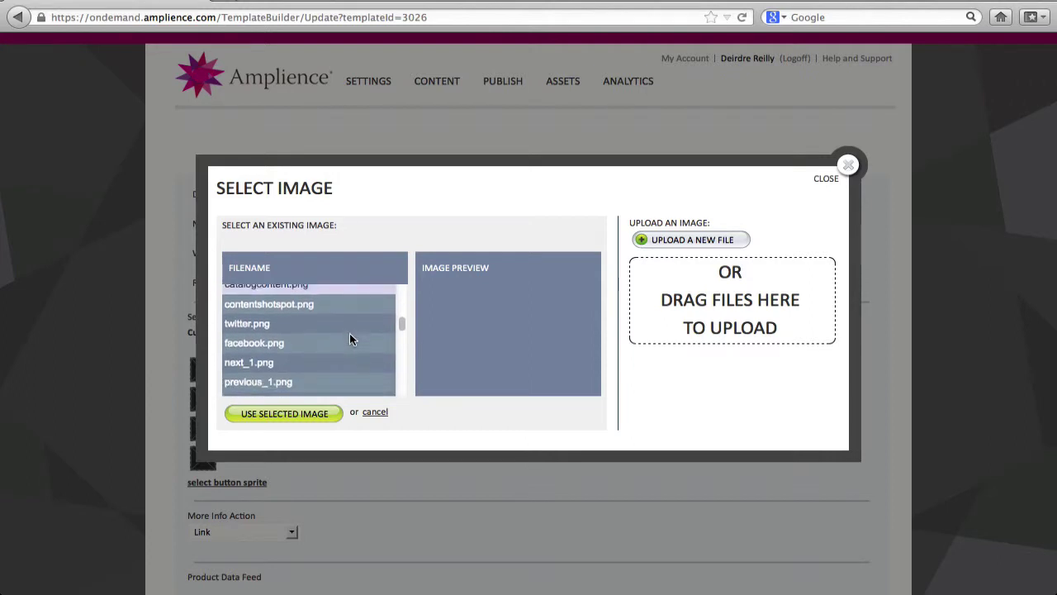
scroll(350, 338, "down", 5)
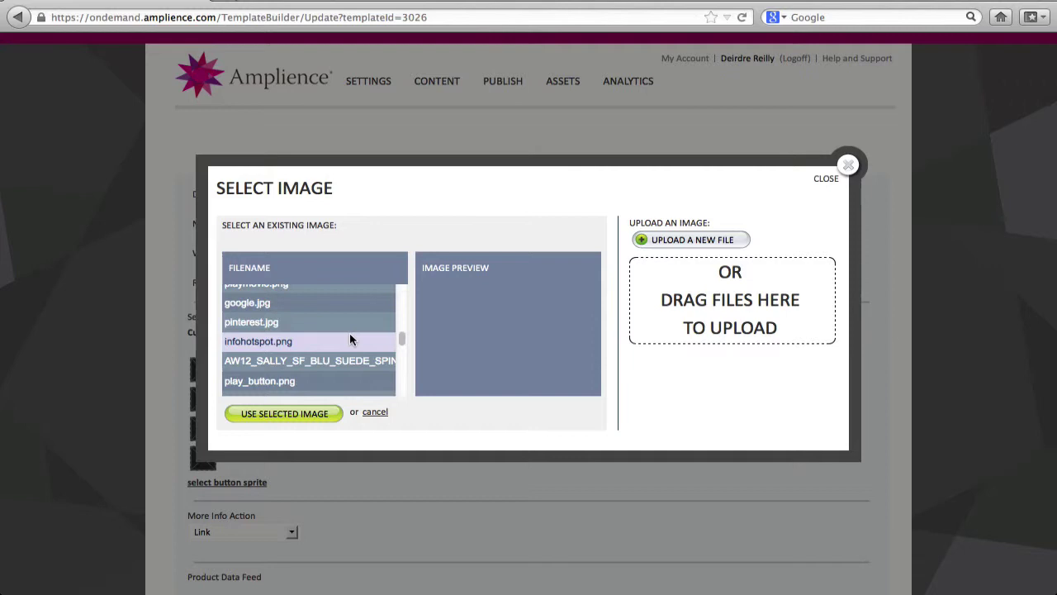
left_click(350, 339)
scroll(339, 332, "down", 5)
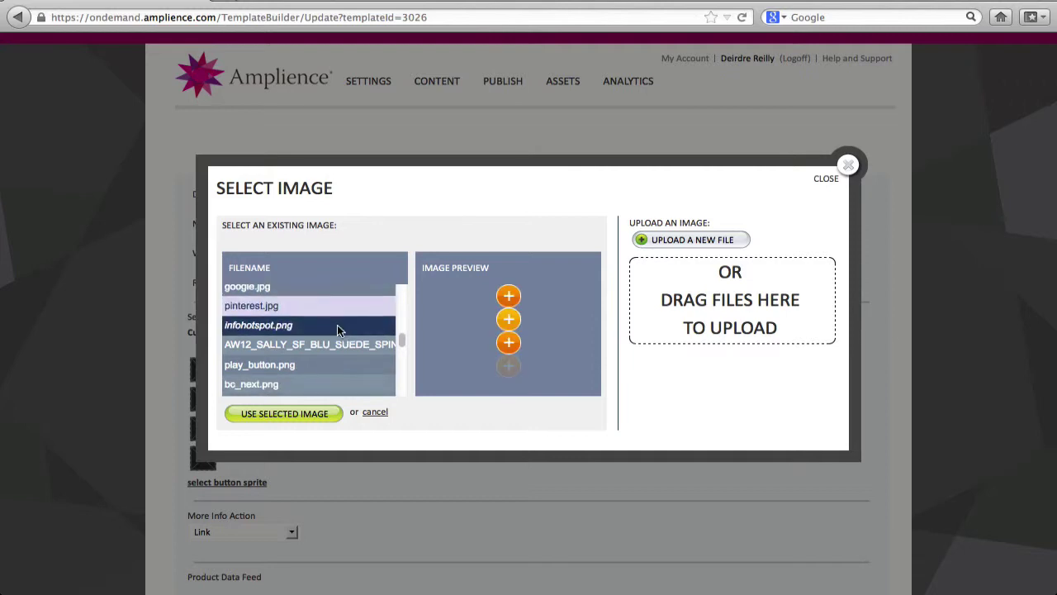
scroll(318, 353, "down", 4)
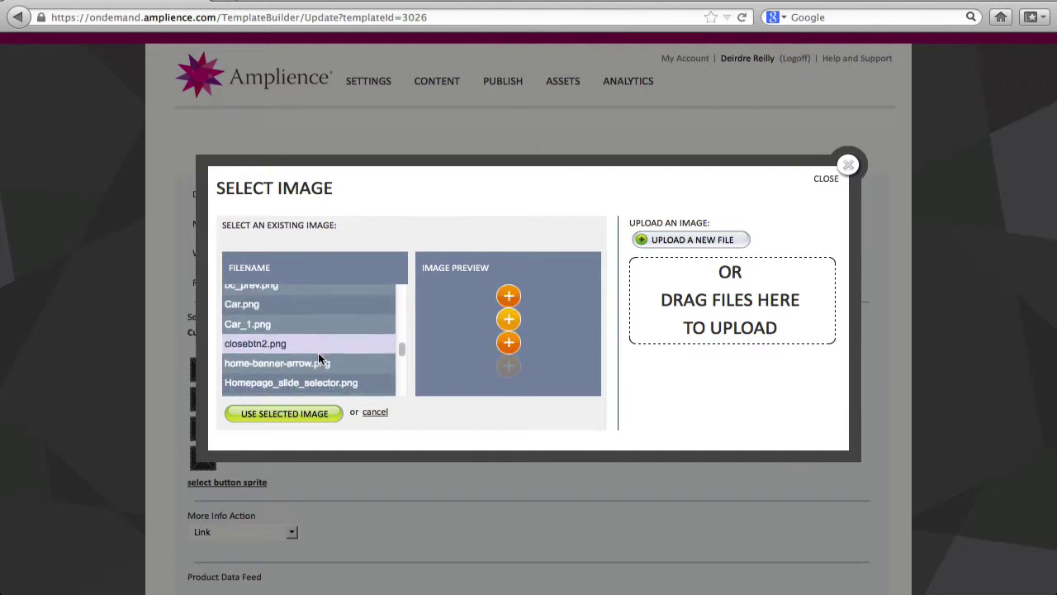
scroll(307, 370, "down", 4)
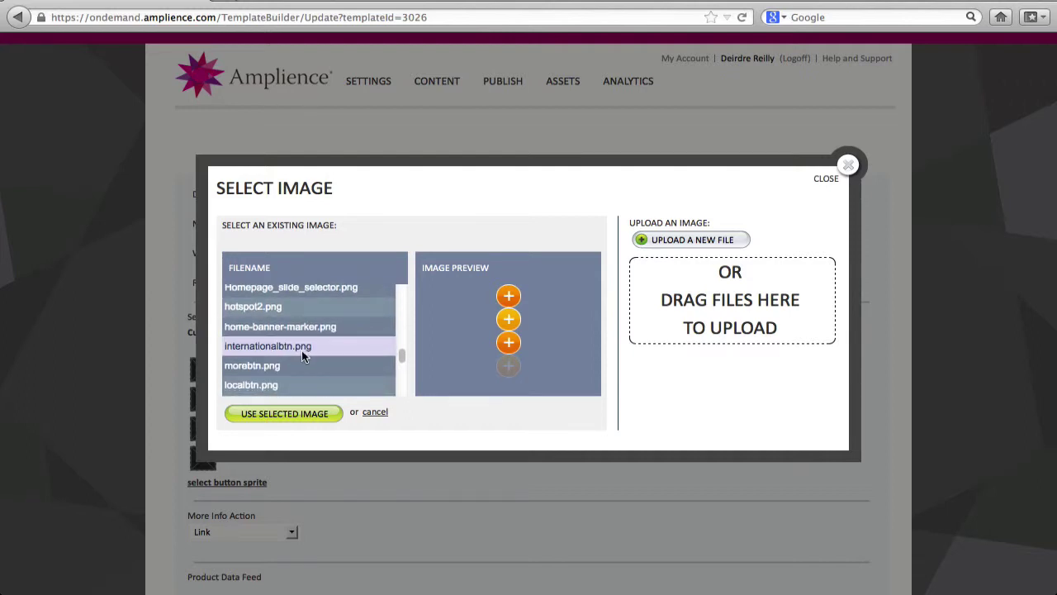
left_click(292, 365)
left_click(296, 413)
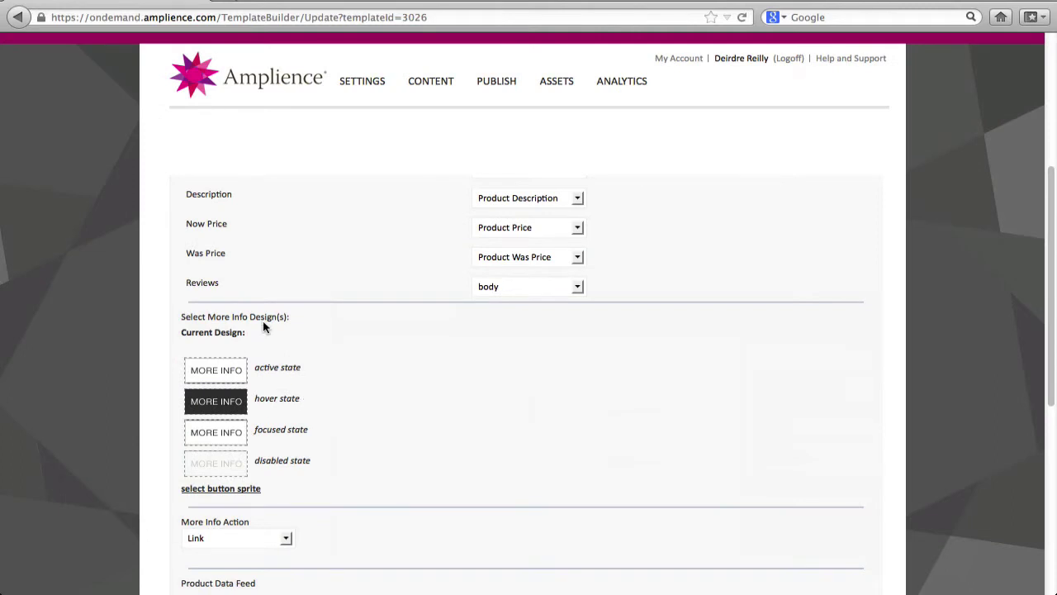
- Keep Link as the More Info button's action
scroll(307, 354, "down", 2)
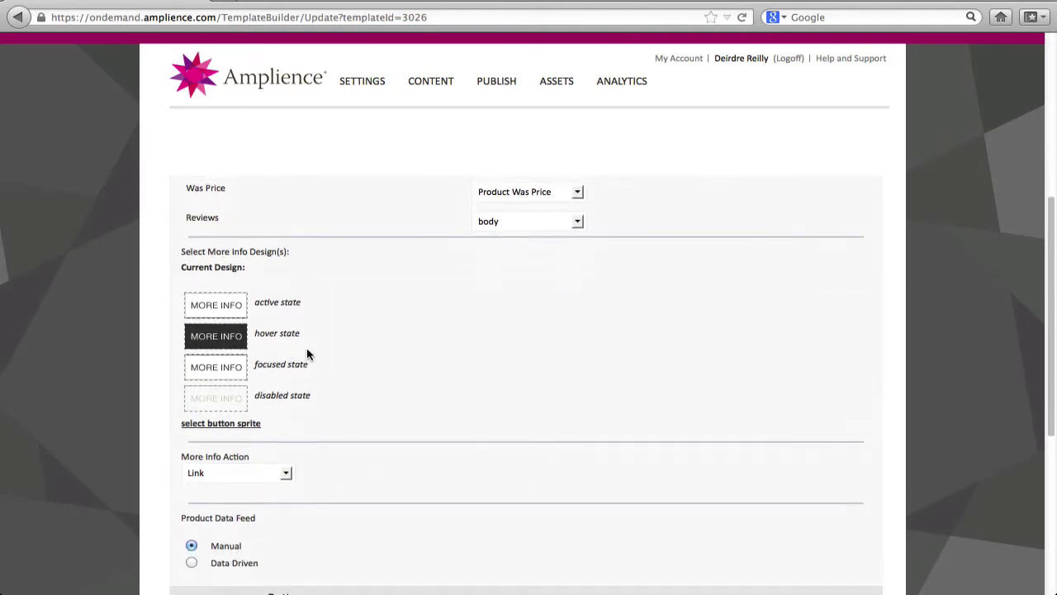
left_click(287, 470)
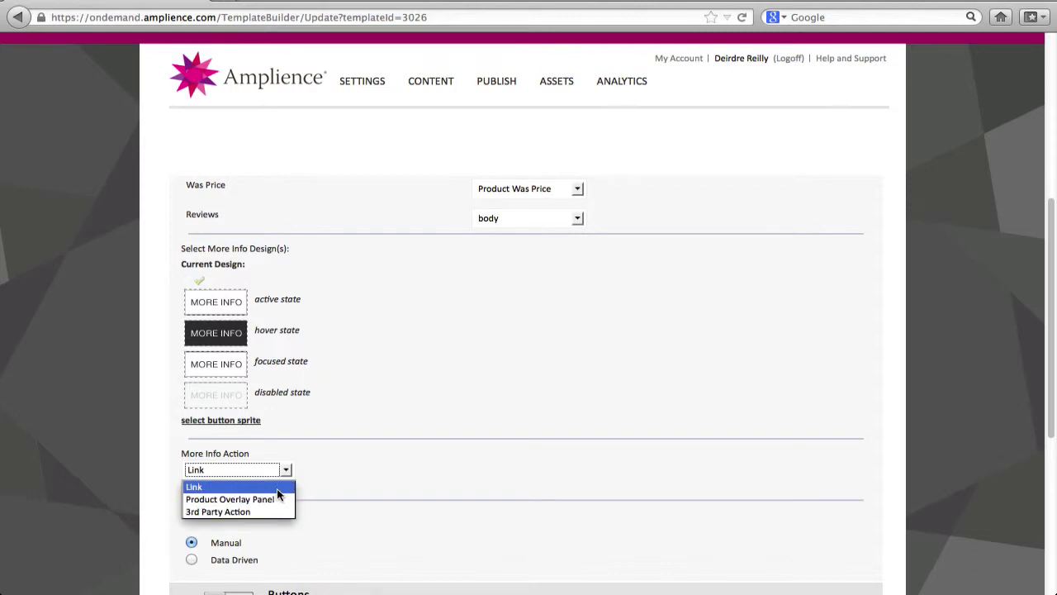
left_click(277, 488)
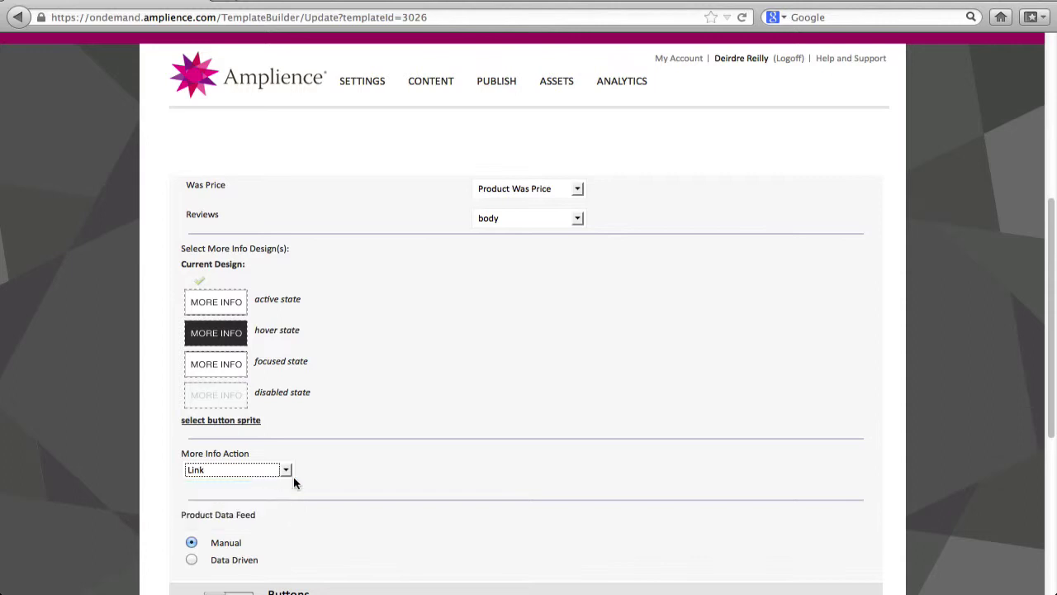
- Try a Data Driven product data feed, then revert it to Manual
scroll(327, 459, "down", 3)
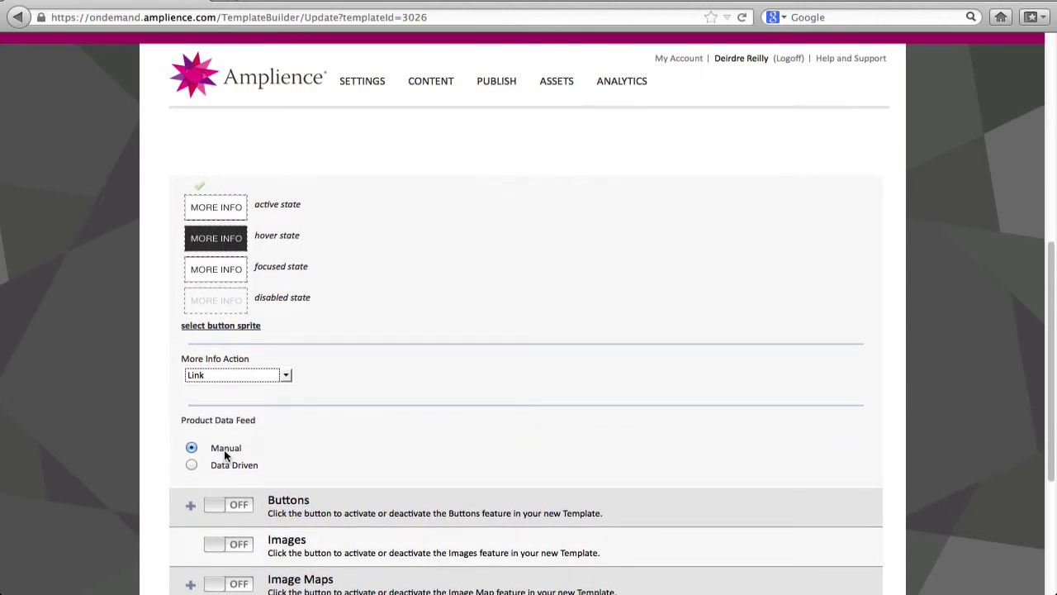
left_click(191, 465)
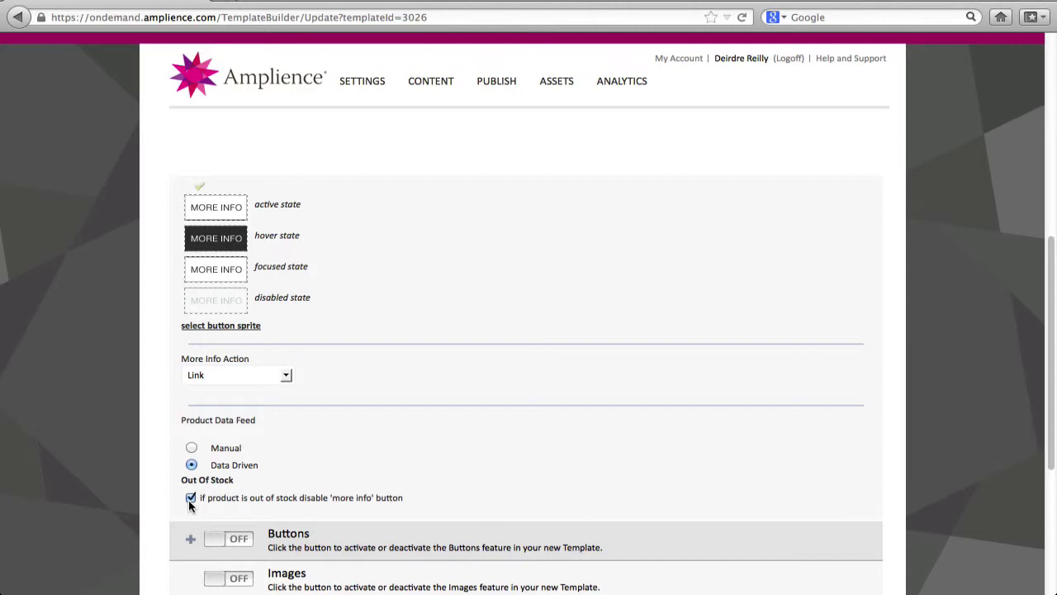
left_click(189, 498)
left_click(192, 448)
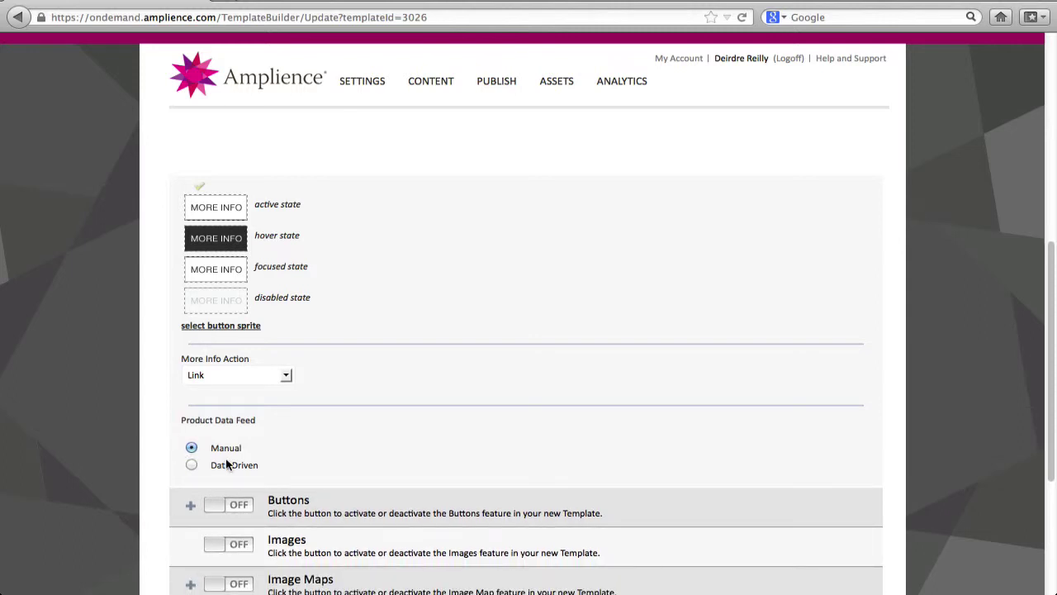
mouse_move(362, 80)
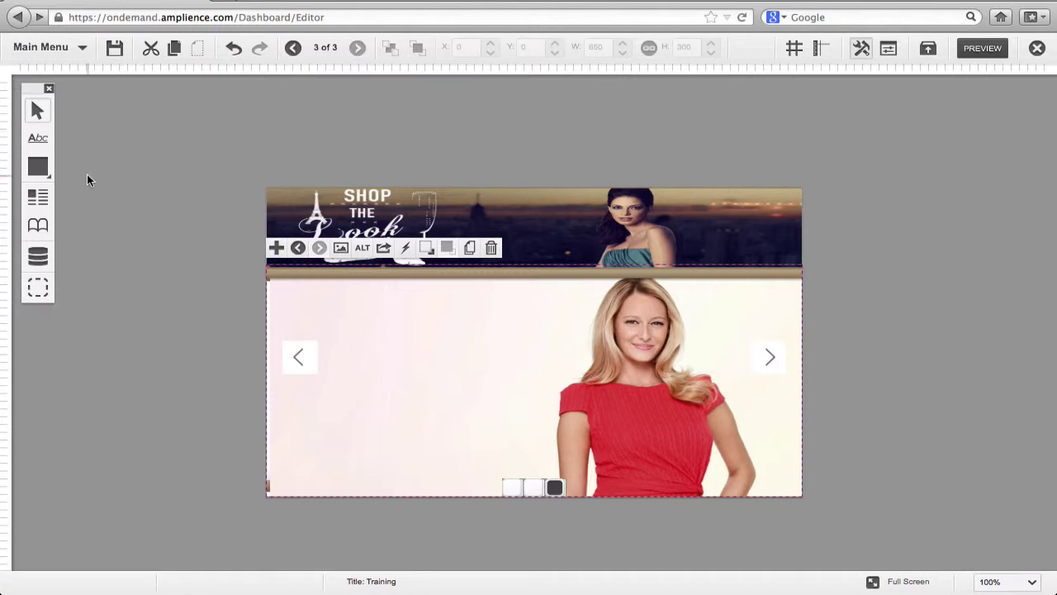
- Place a Product element on banner slide 3 and enlarge it to 261 × 189
left_click(48, 205)
left_click(338, 308)
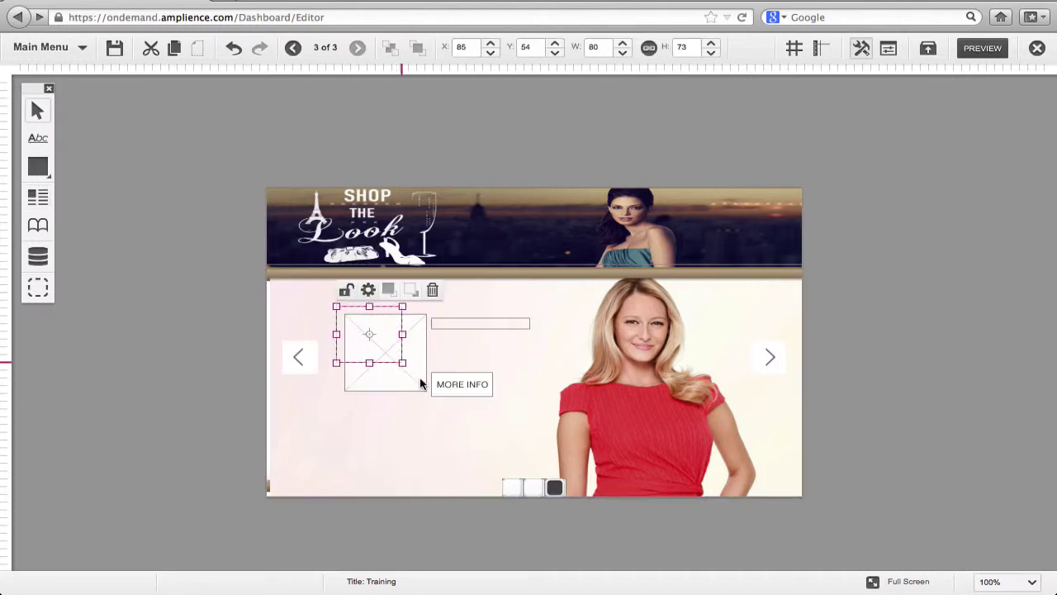
left_click_drag(420, 382, 552, 454)
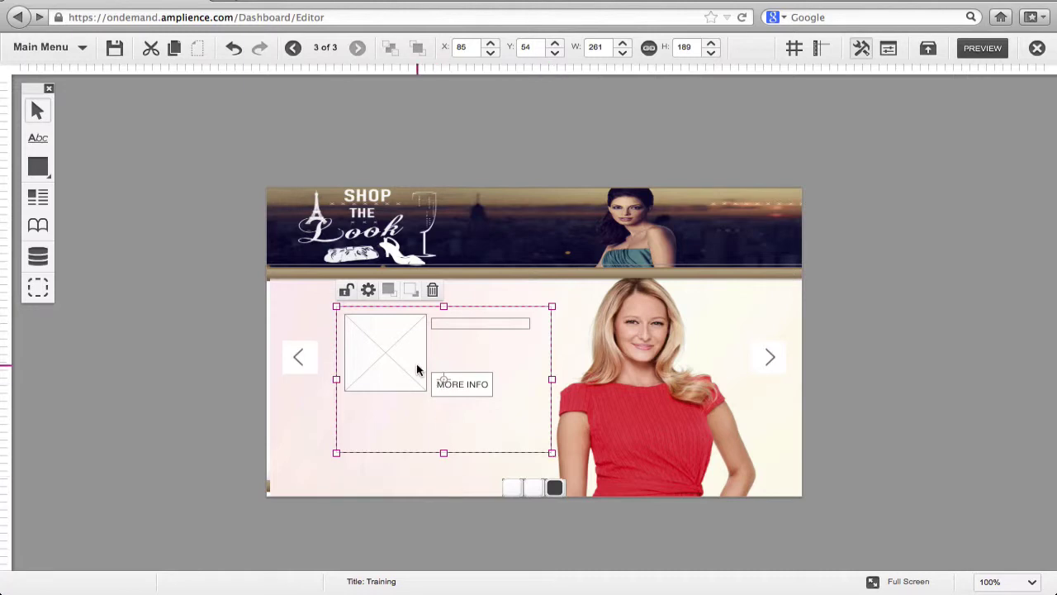
- Fill the card's image placeholder with the red shoe image summer_brights04_REVISED.jpg
double_click(390, 374)
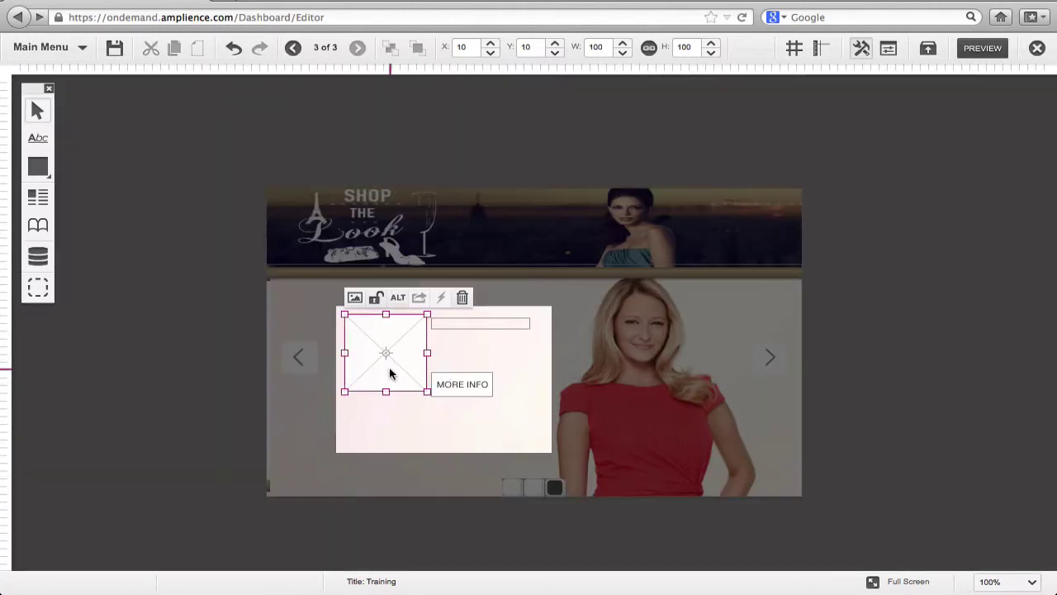
left_click(355, 299)
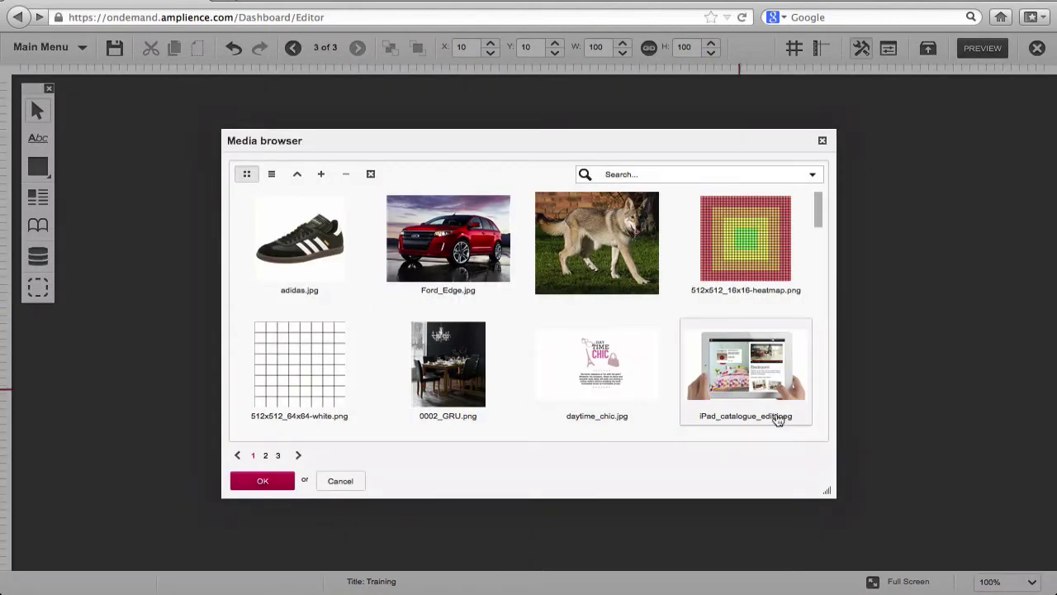
left_click_drag(818, 226, 686, 320)
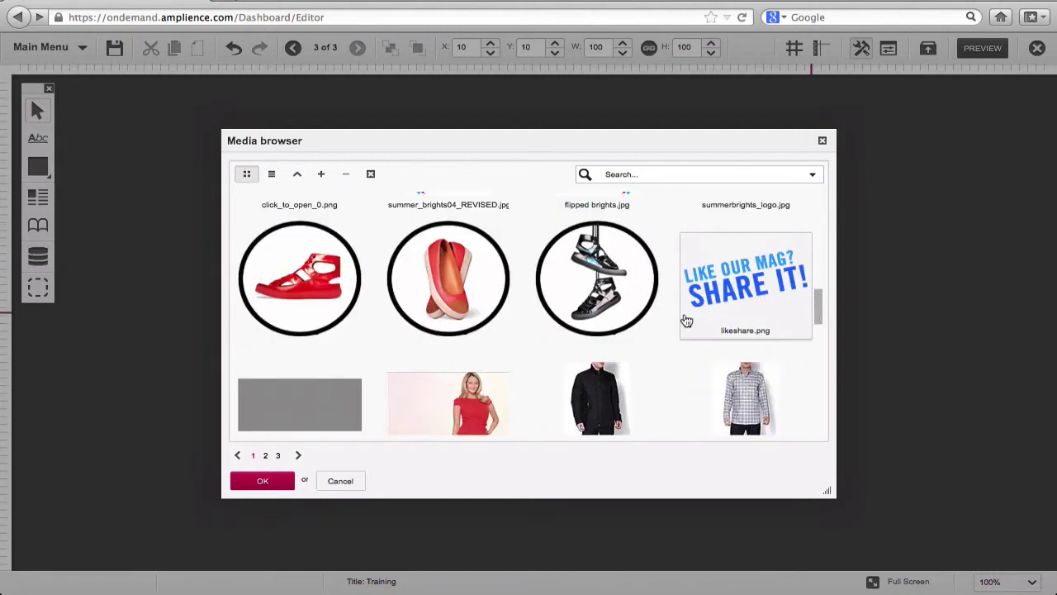
double_click(433, 298)
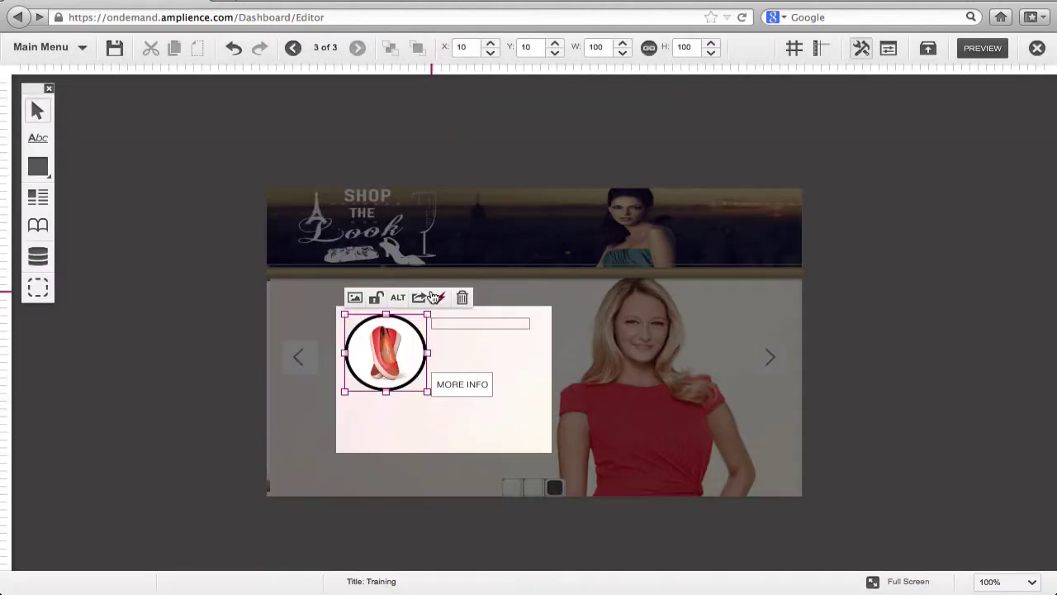
left_click(459, 325)
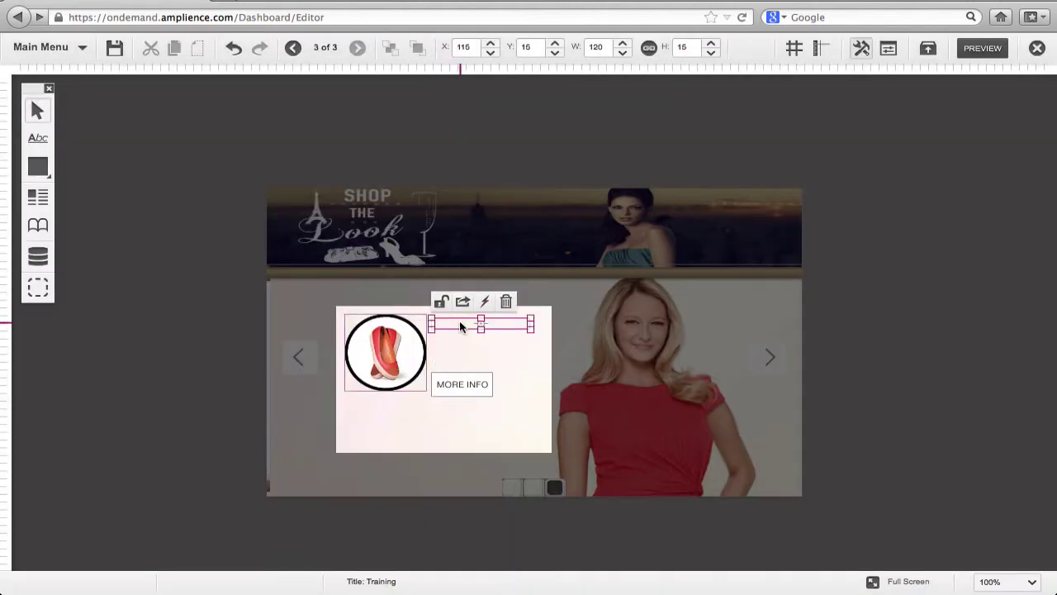
- Enter 'Red Shoes' as the product name and widen its text box to 124 × 29
left_click(460, 325)
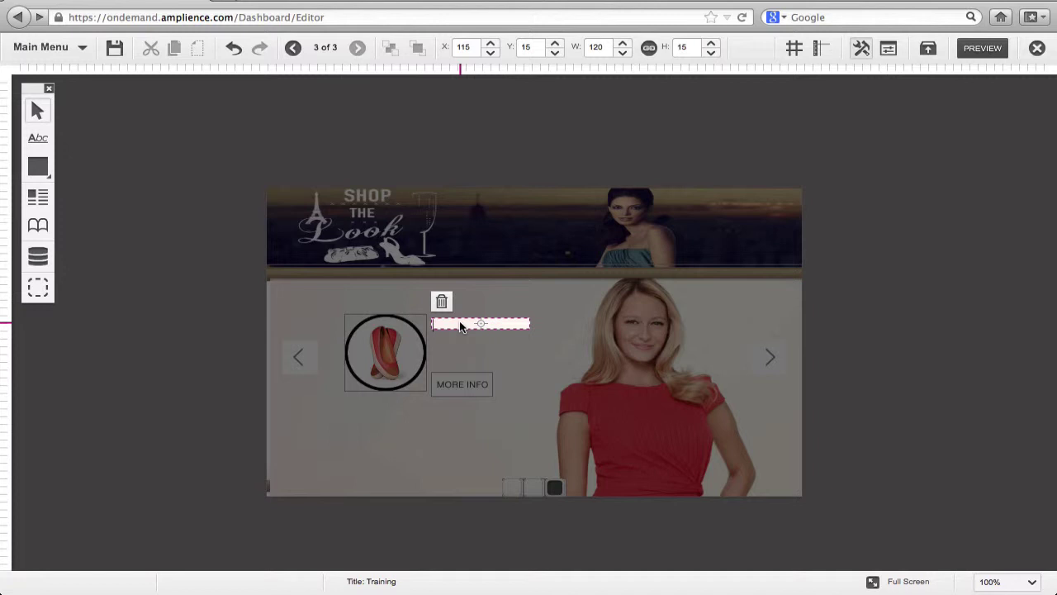
type("Red Shoes")
left_click(505, 353)
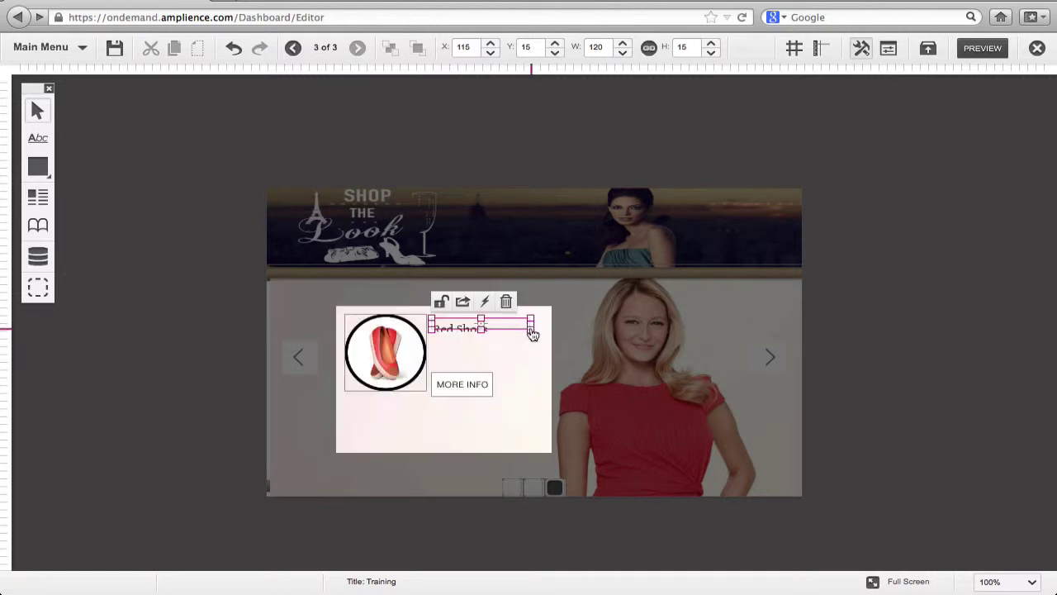
left_click_drag(533, 331, 535, 345)
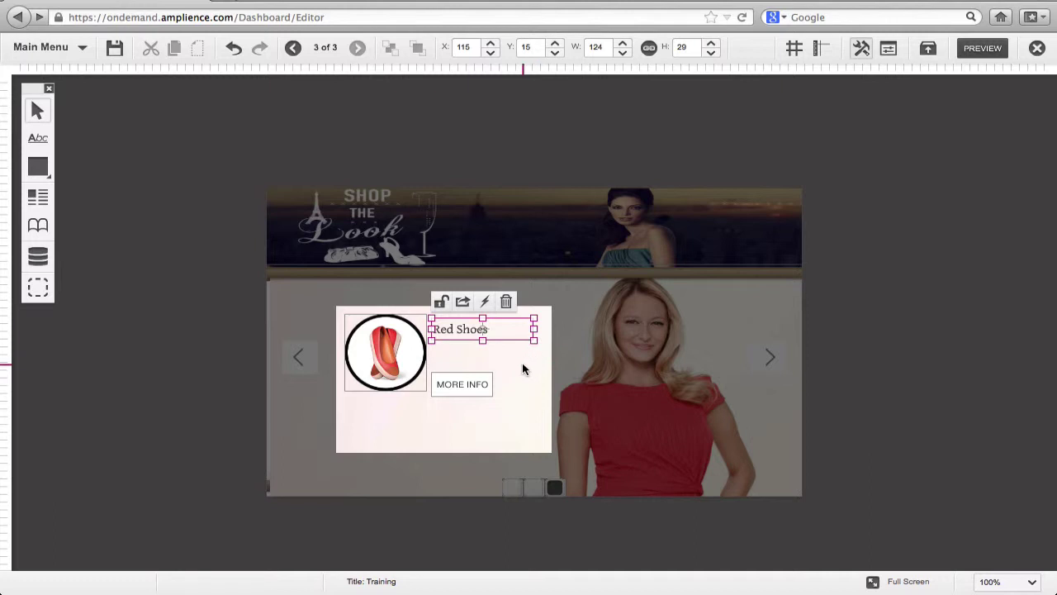
left_click(523, 367)
left_click(479, 394)
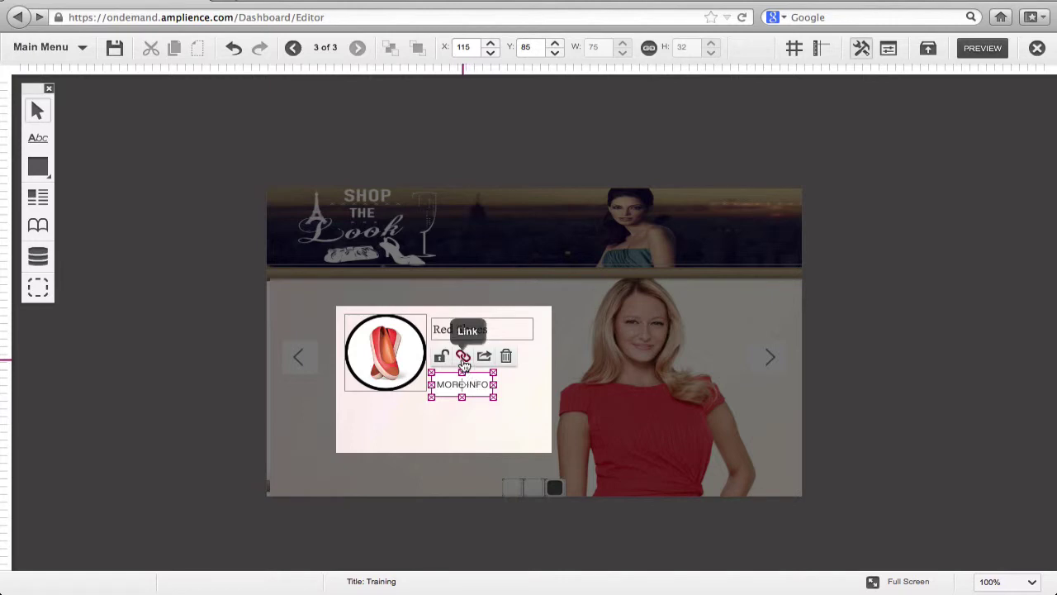
left_click(463, 360)
left_click(498, 298)
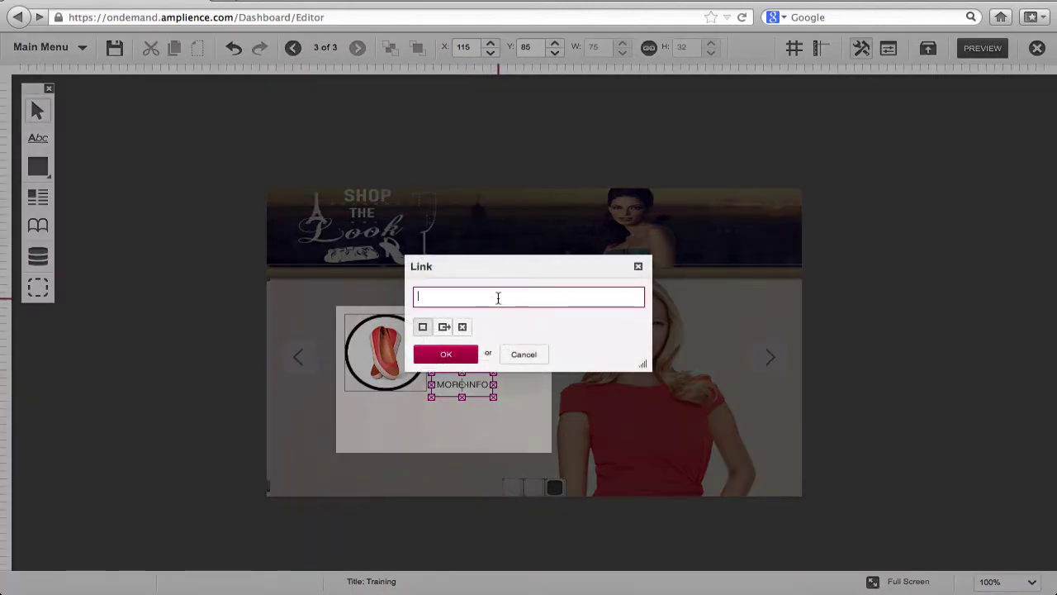
type("www.shoes.com")
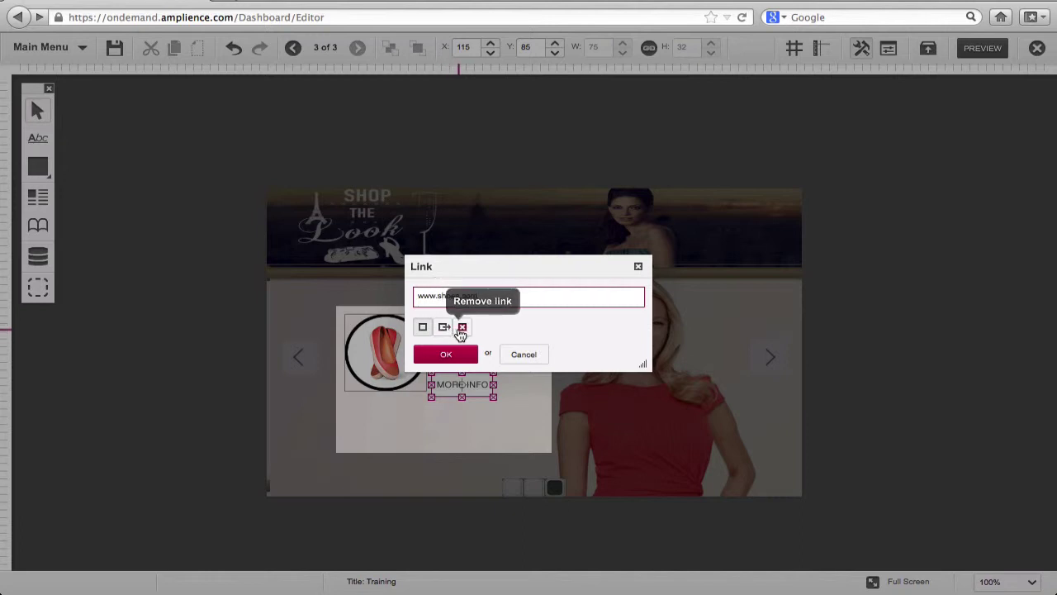
left_click(463, 354)
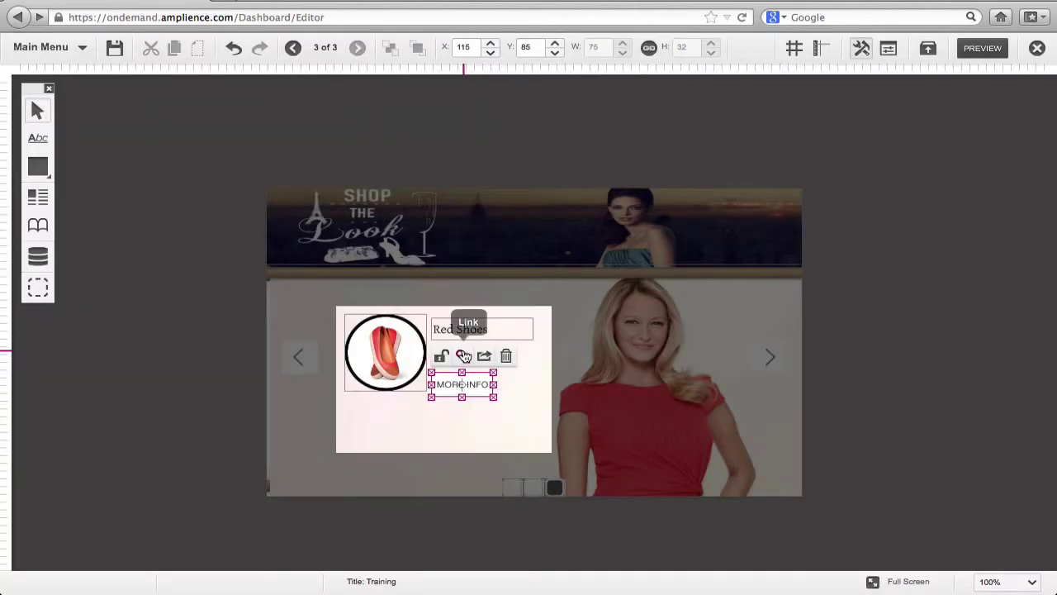
left_click(577, 303)
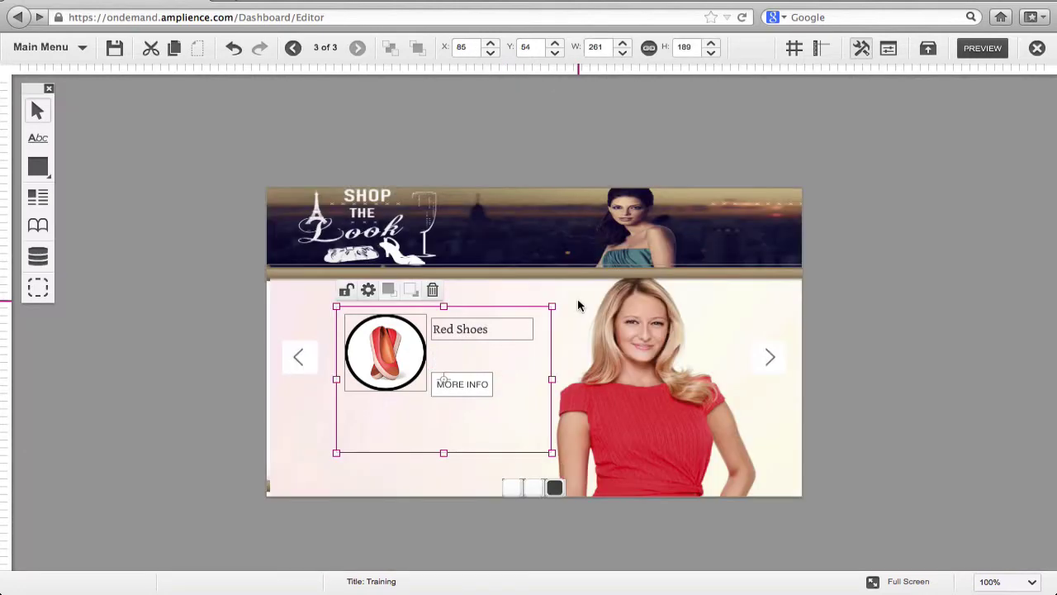
left_click(969, 49)
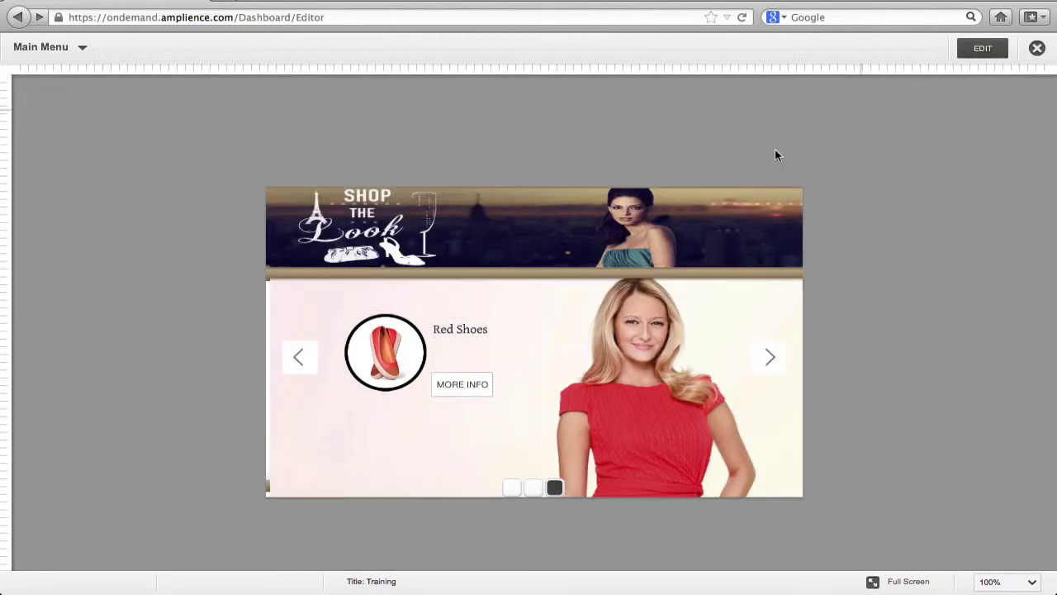
left_click(483, 390)
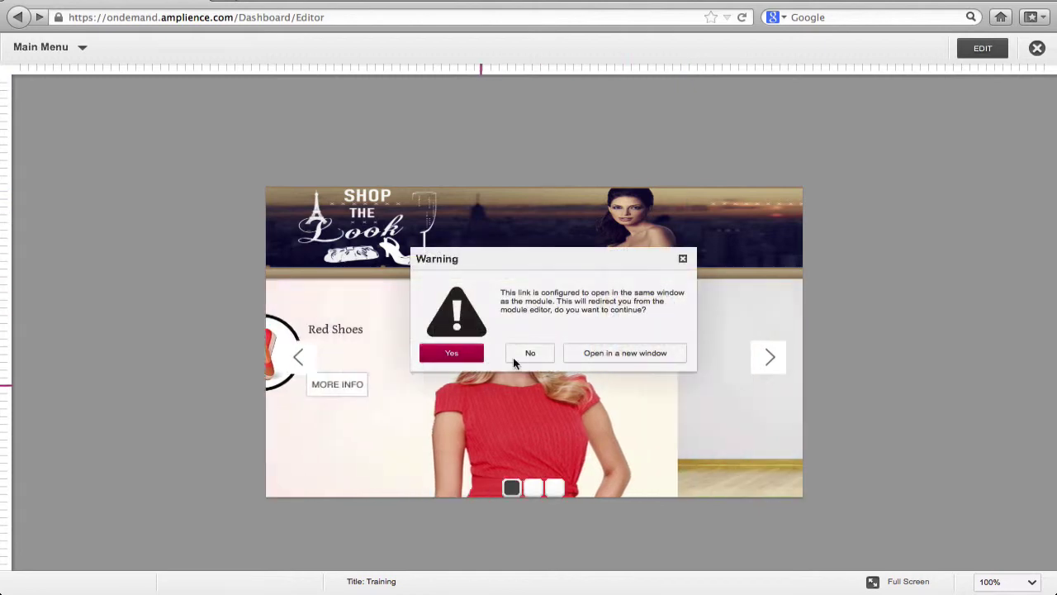
left_click(683, 259)
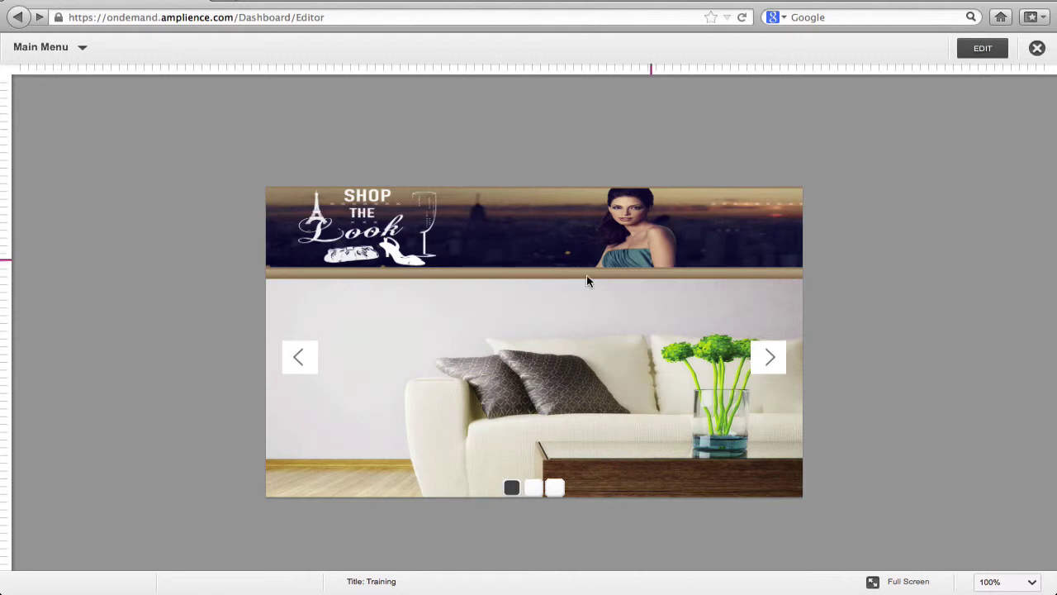
left_click(302, 360)
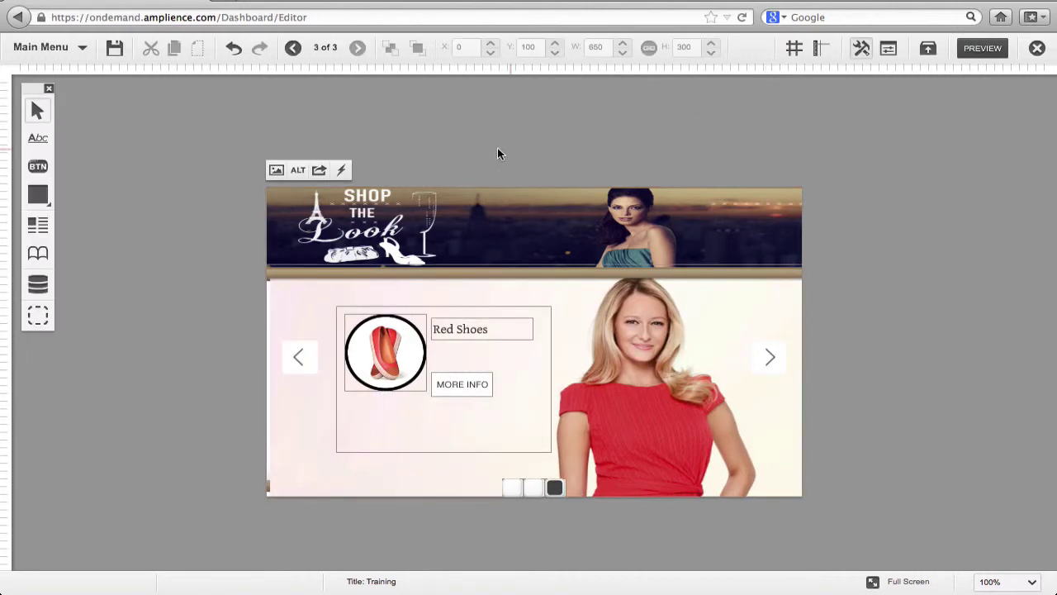
- Turn on the Description, Price and Product Reviews Label fields in the card's Product Fields
left_click(379, 428)
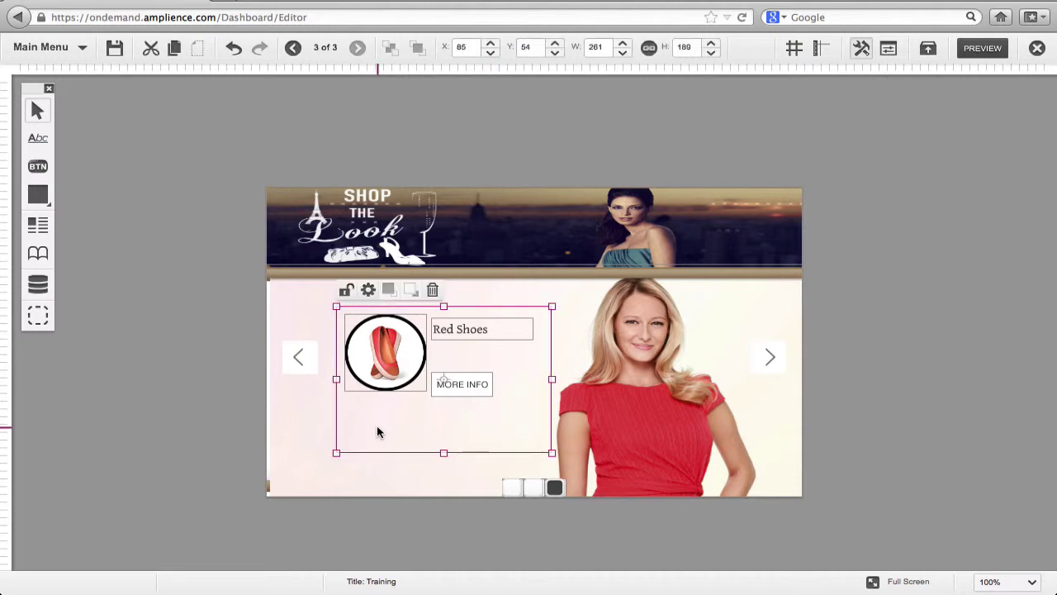
left_click(369, 290)
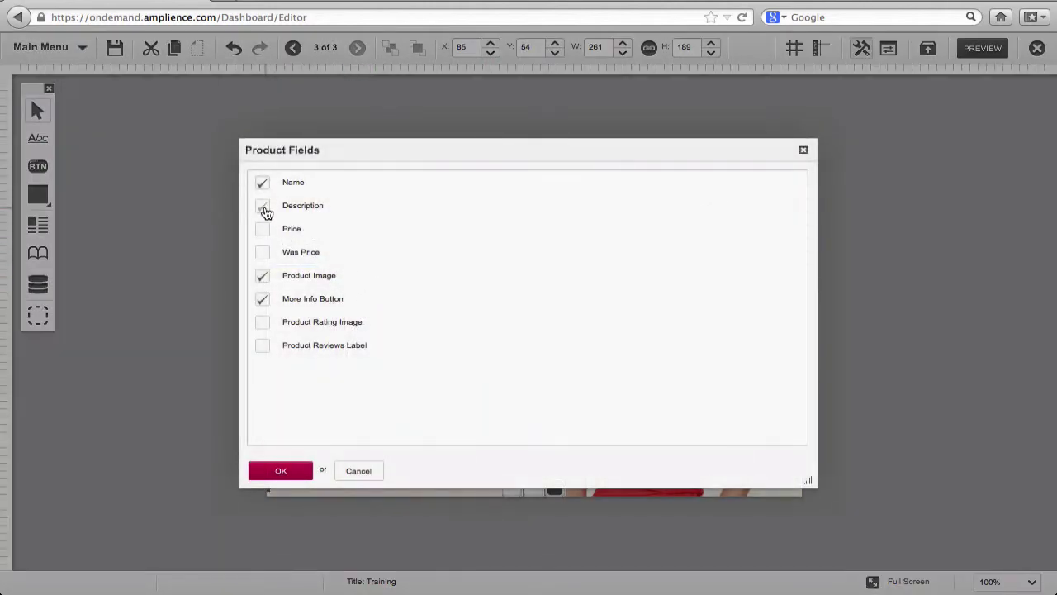
left_click(264, 208)
left_click(263, 235)
left_click(263, 347)
left_click(276, 472)
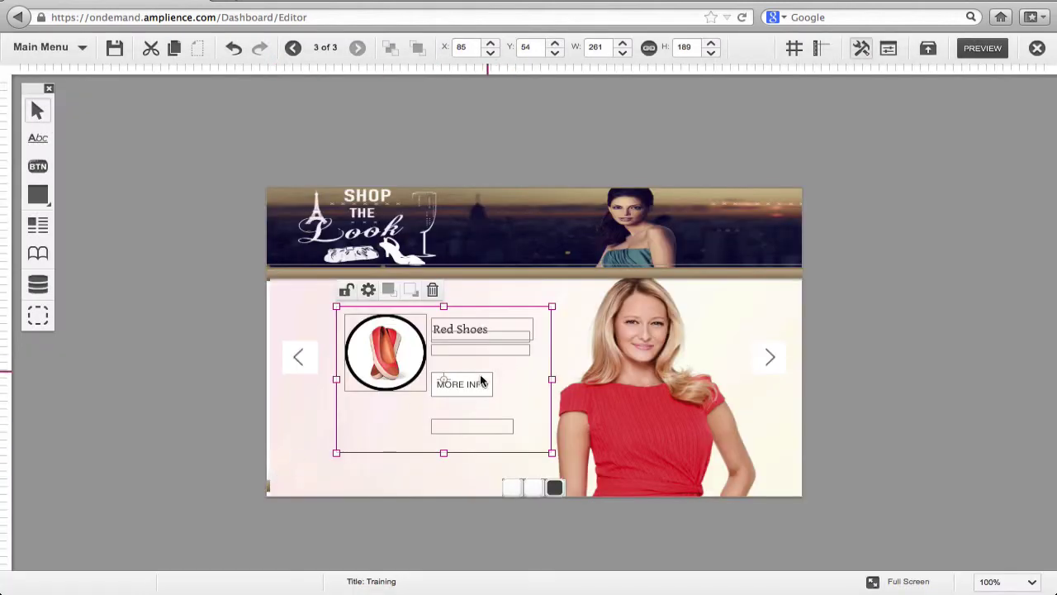
- Resize and shift the card, moving the MORE INFO button and text field lower
left_click_drag(558, 462, 561, 471)
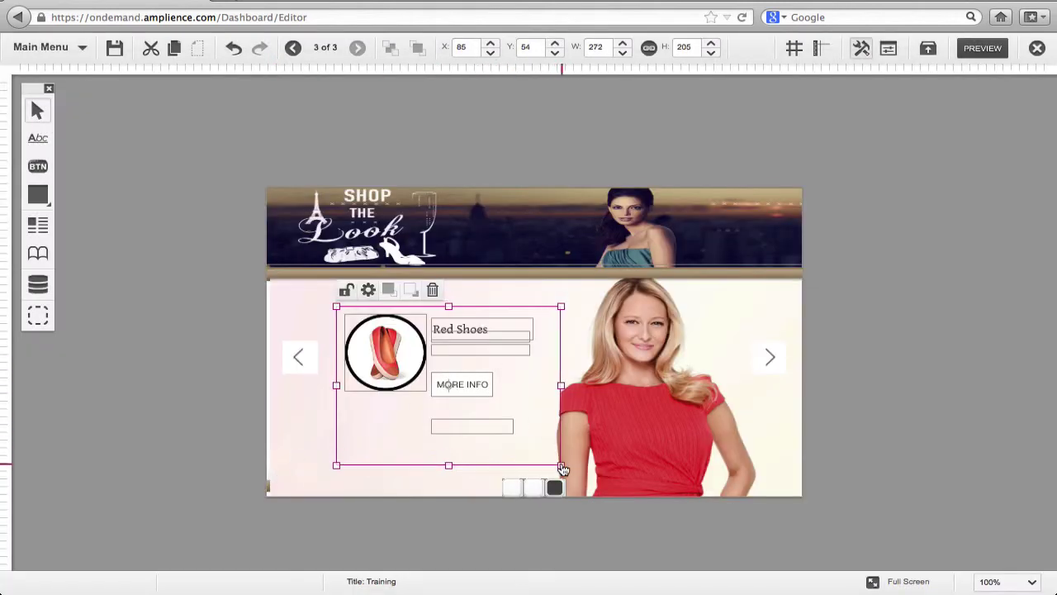
left_click_drag(514, 354, 369, 413)
double_click(483, 345)
left_click(528, 335)
left_click(466, 378)
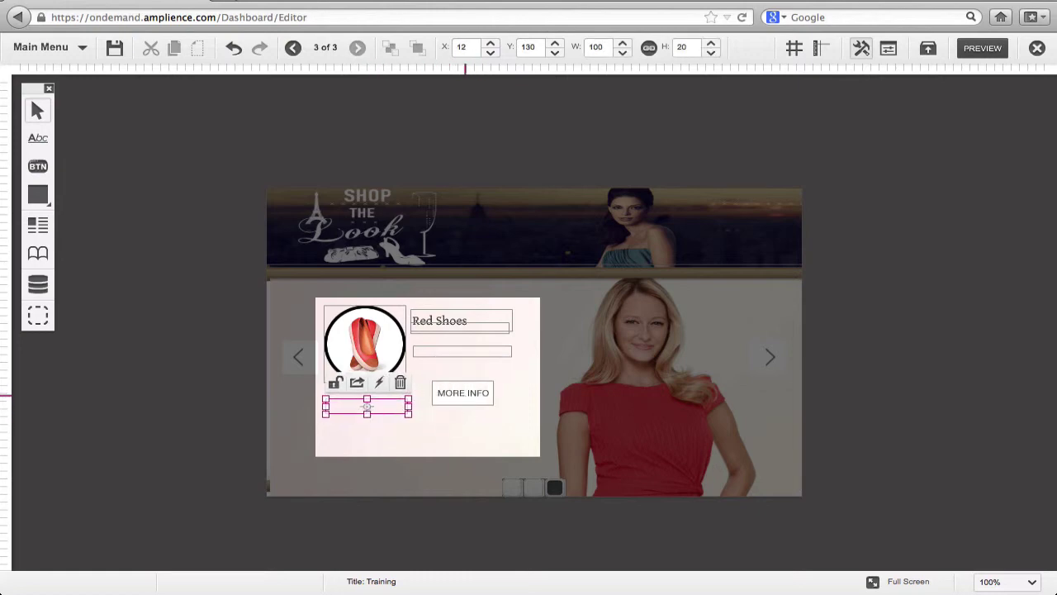
left_click_drag(465, 394, 467, 407)
left_click_drag(476, 355, 472, 377)
left_click(495, 338)
left_click(492, 344)
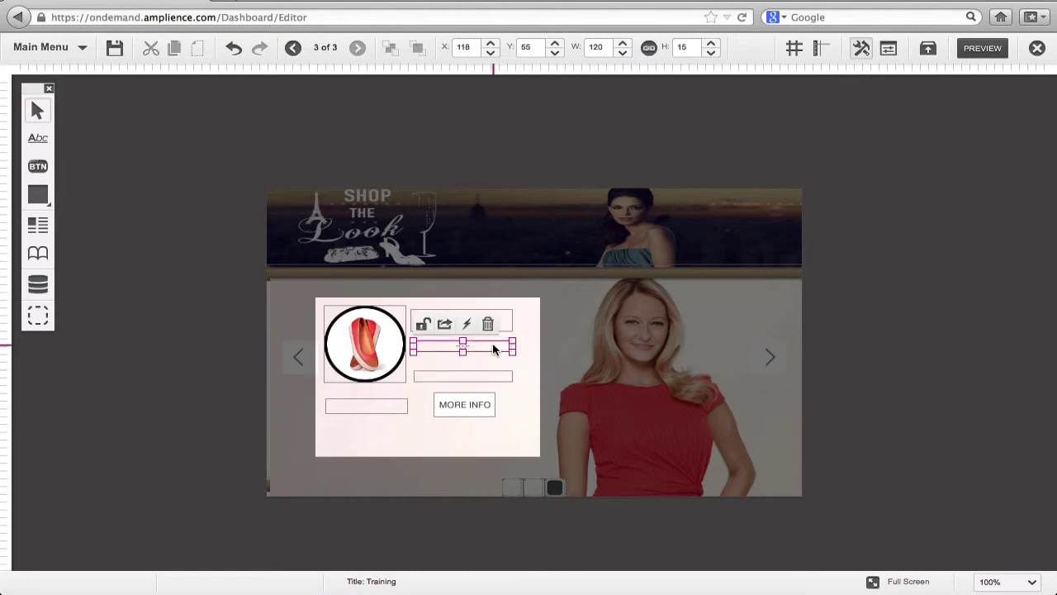
key("Escape")
- Type 'Price' into the empty field under the shoe image
double_click(452, 347)
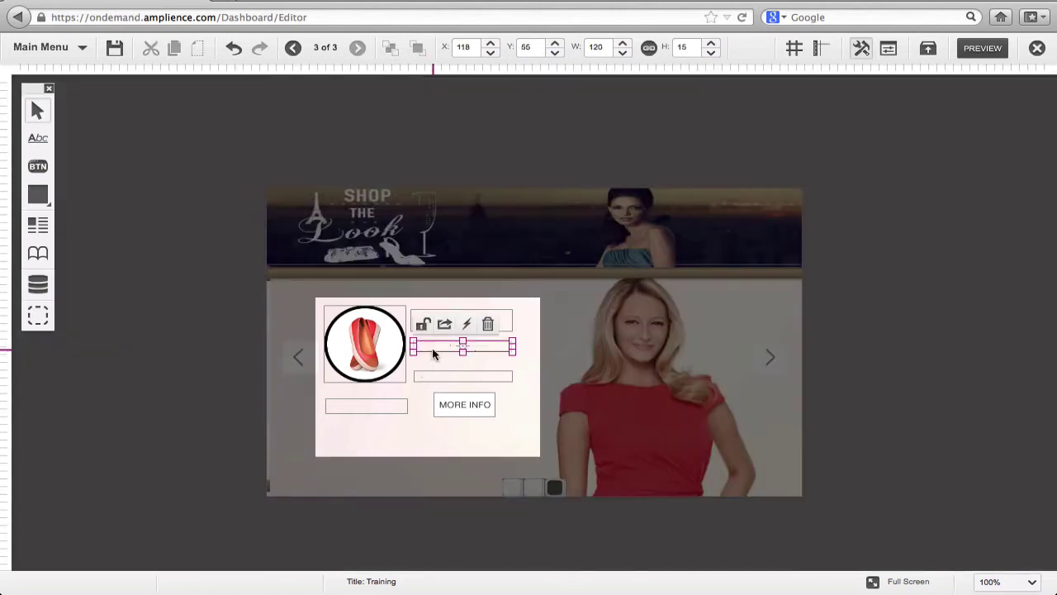
left_click(421, 379)
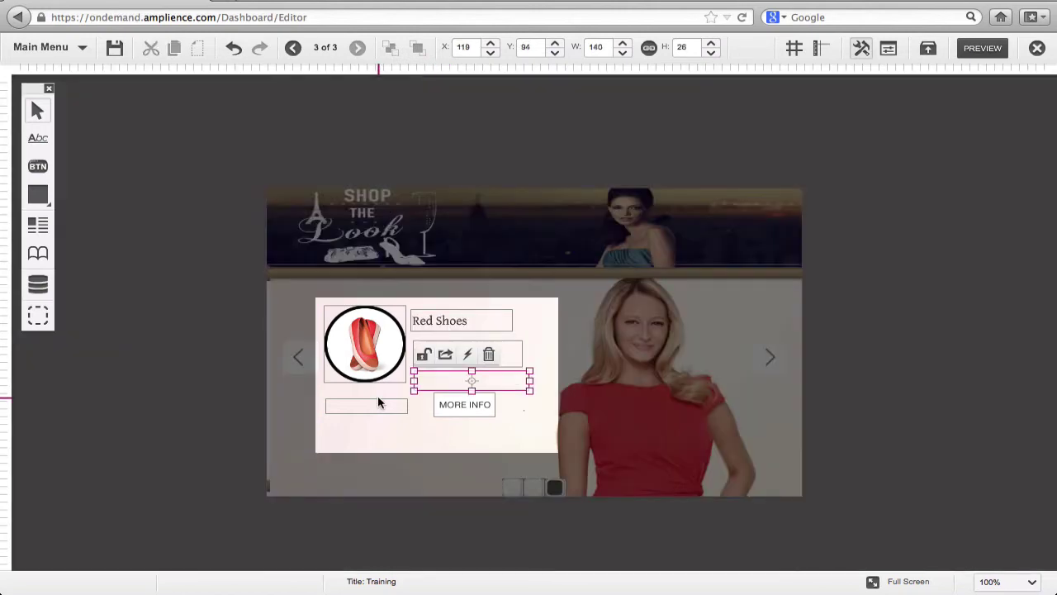
left_click(374, 408)
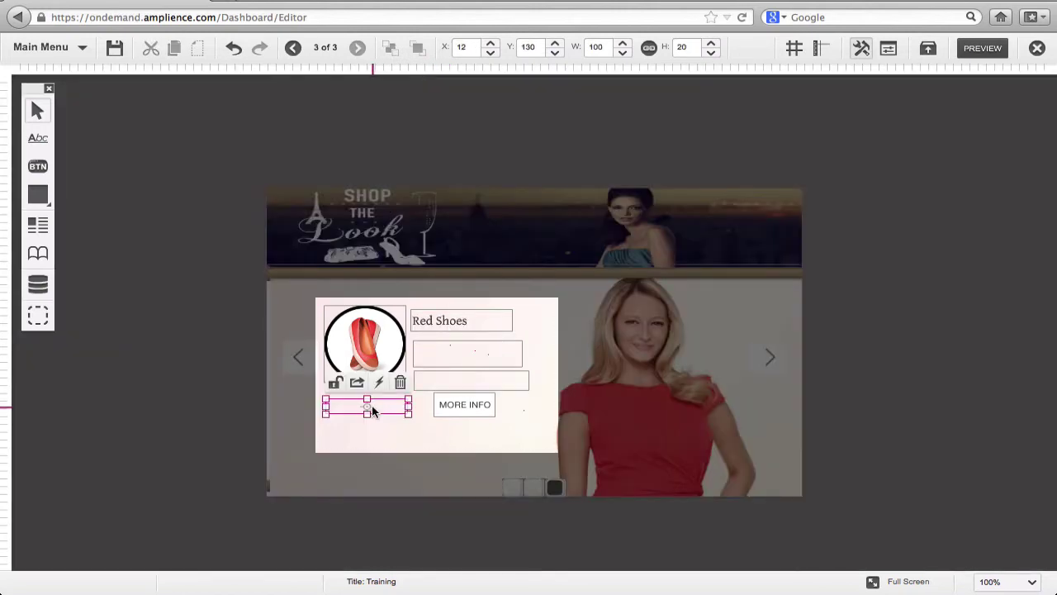
double_click(402, 407)
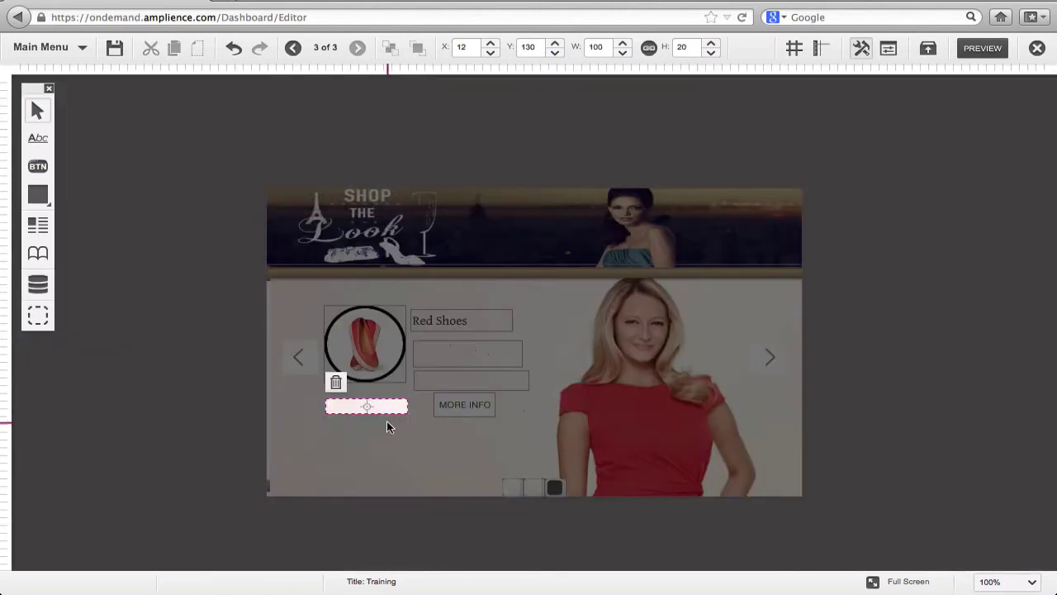
type("Price")
- Fill the fields beside the shoe with 'Description' and 'Review'
left_click(431, 355)
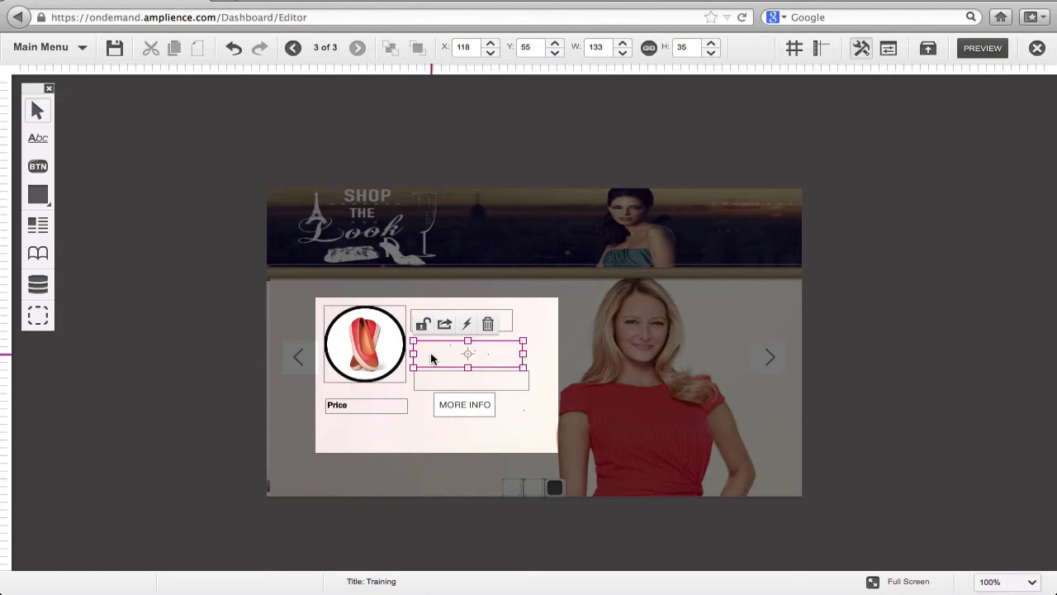
double_click(432, 356)
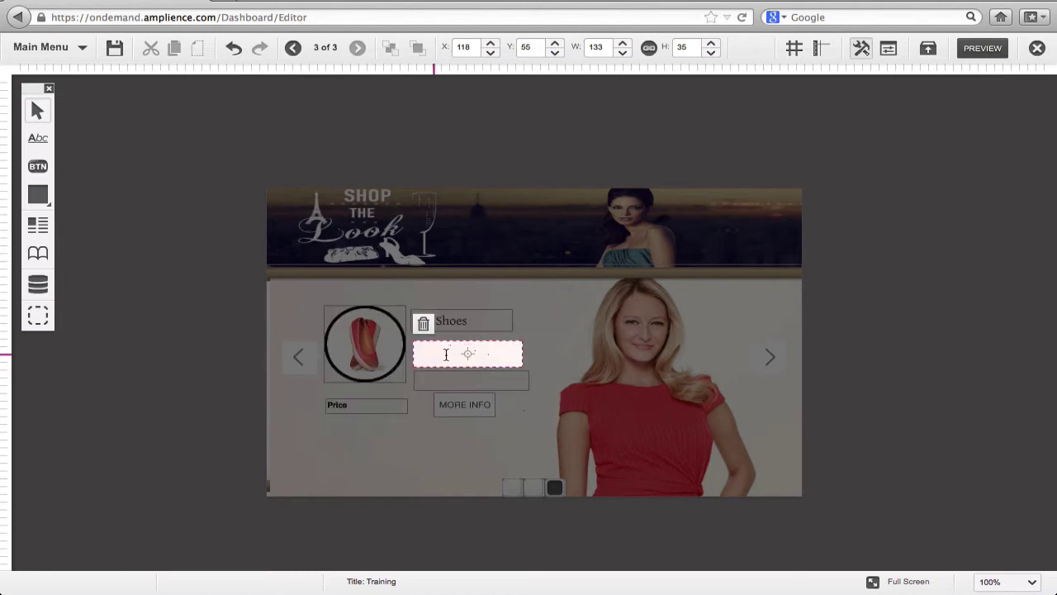
type("Description")
left_click(445, 380)
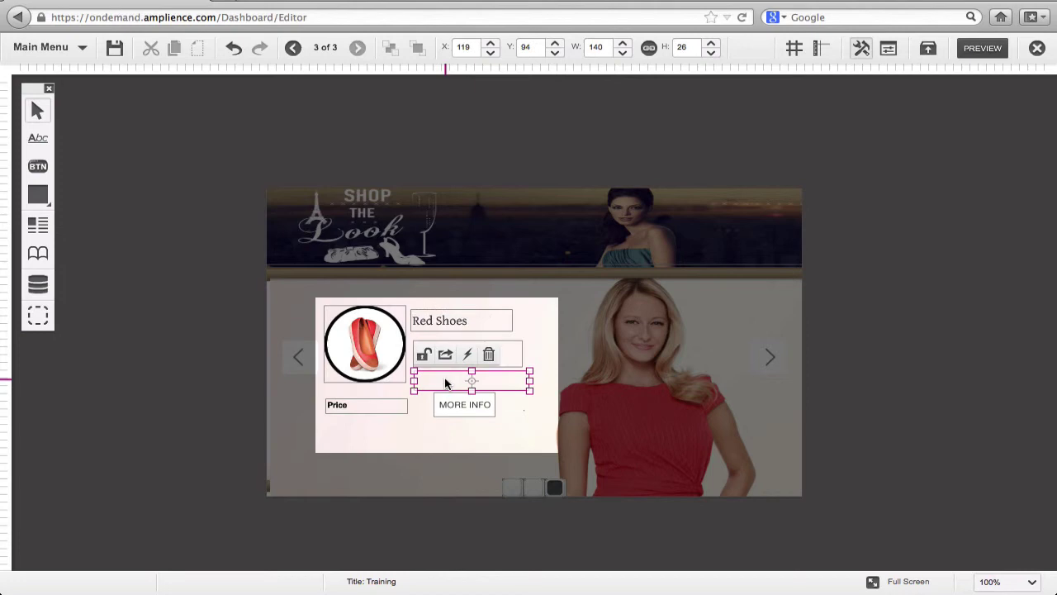
double_click(446, 381)
type("Rev")
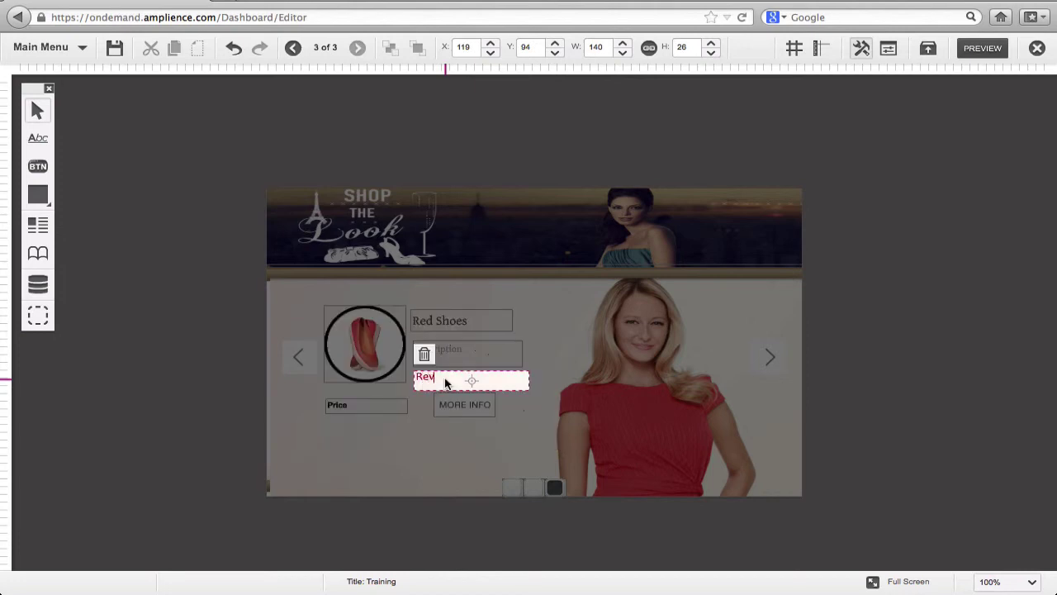
type("iew")
left_click(421, 438)
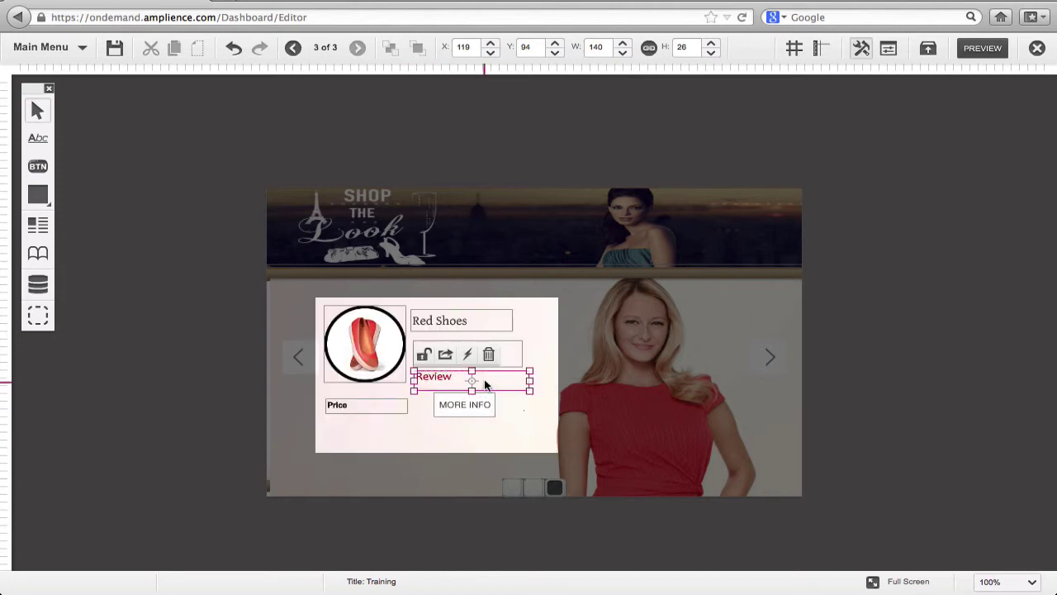
double_click(489, 381)
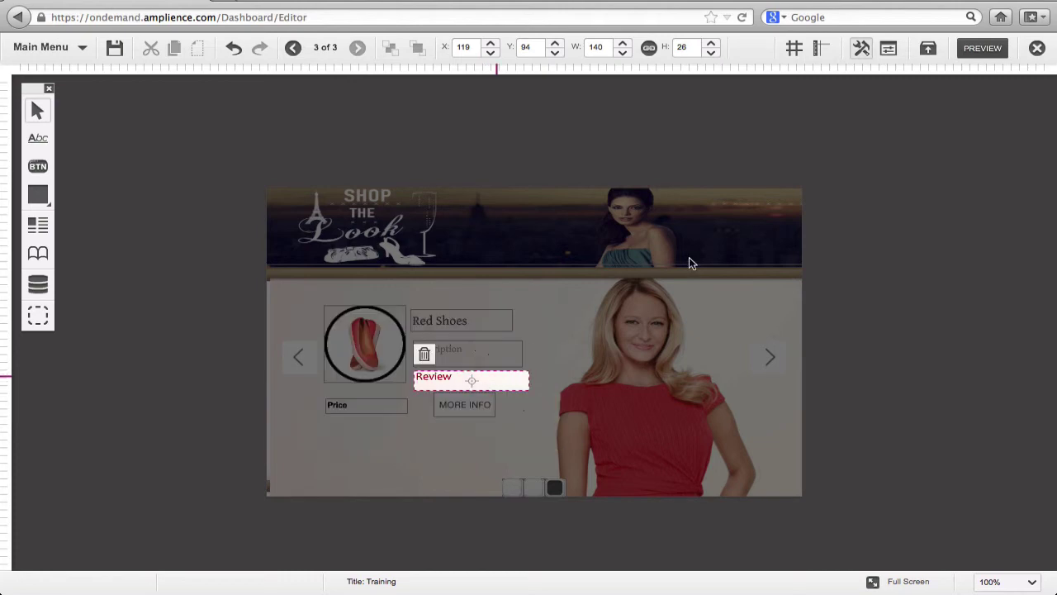
- Exit the card's edit mode and preview the finished Red Shoes card on the Training banner
left_click(889, 49)
left_click(526, 334)
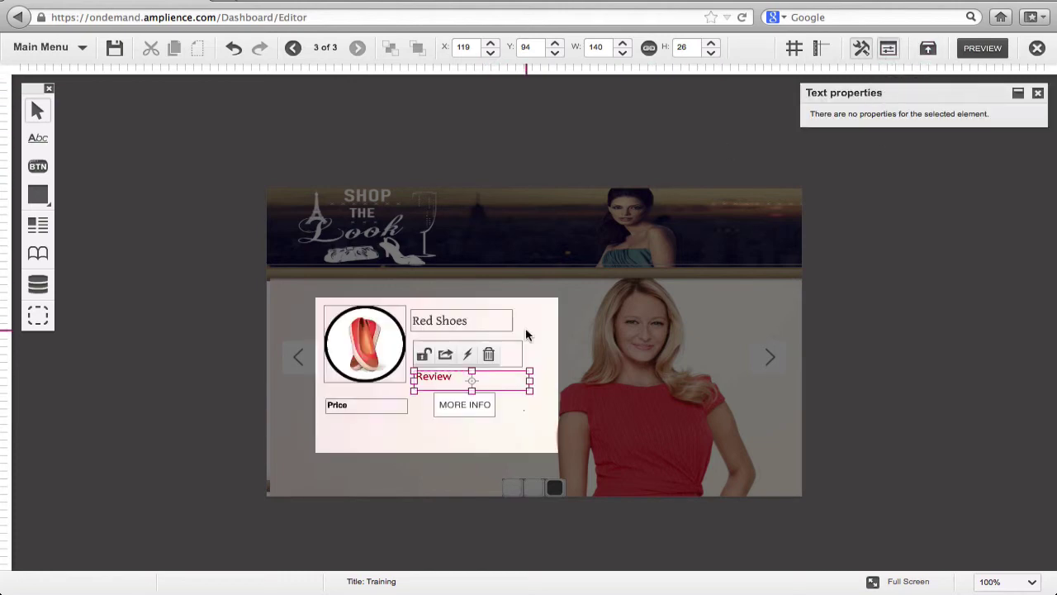
left_click(507, 423)
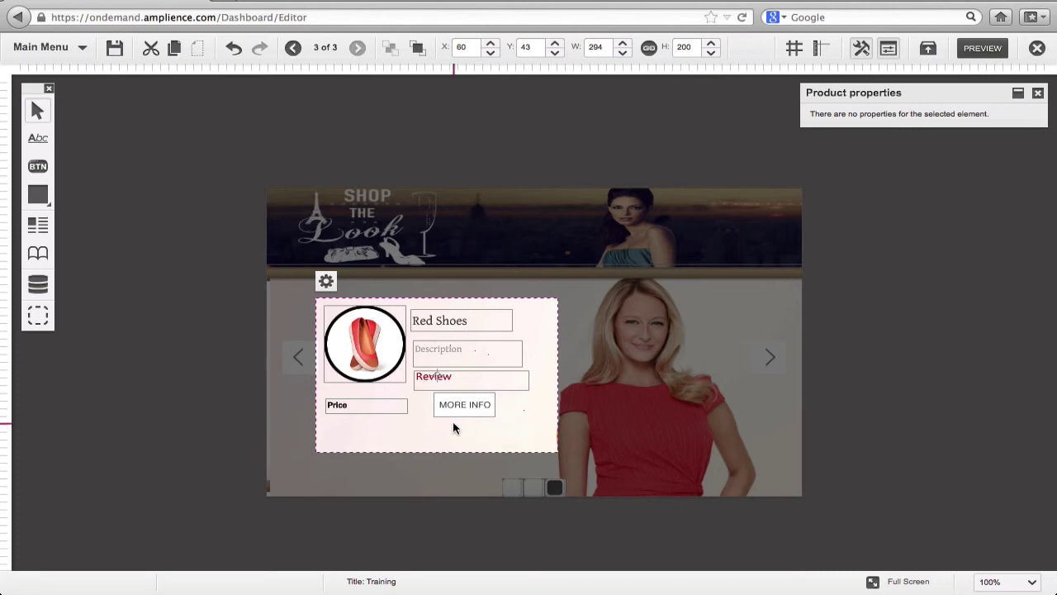
left_click(278, 442)
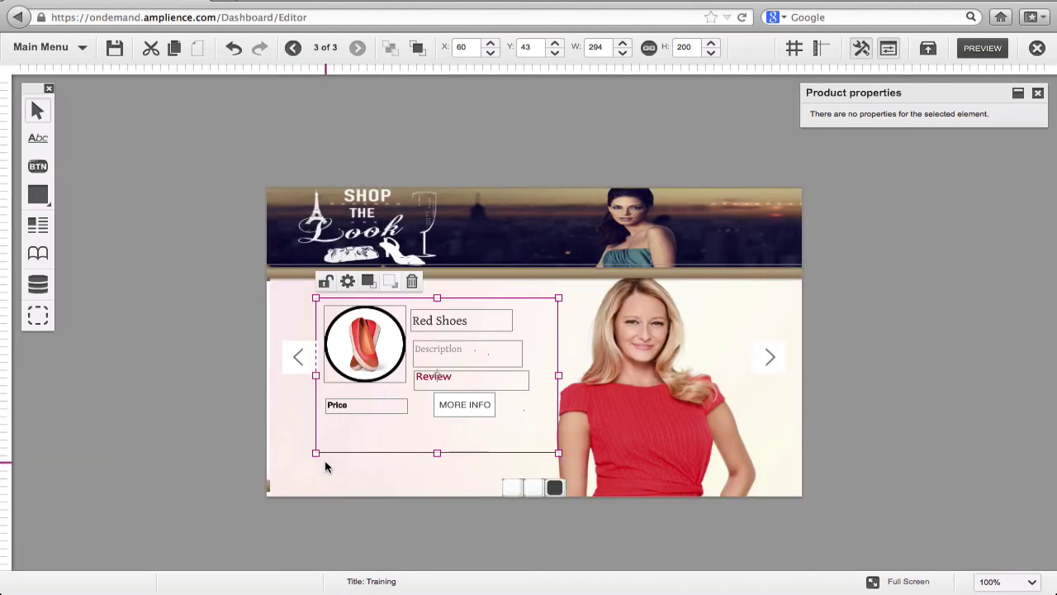
left_click(978, 49)
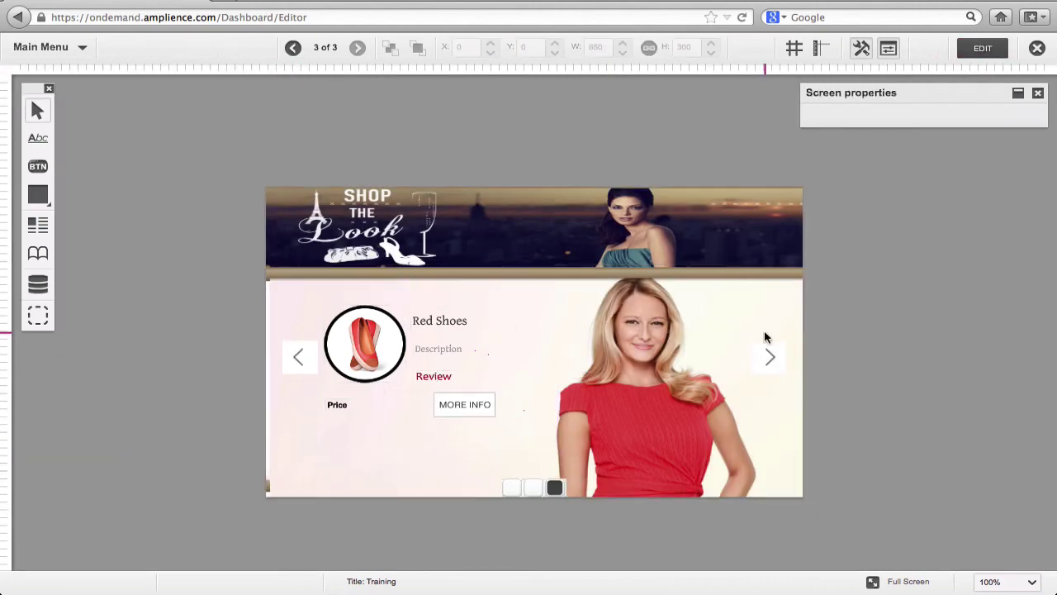